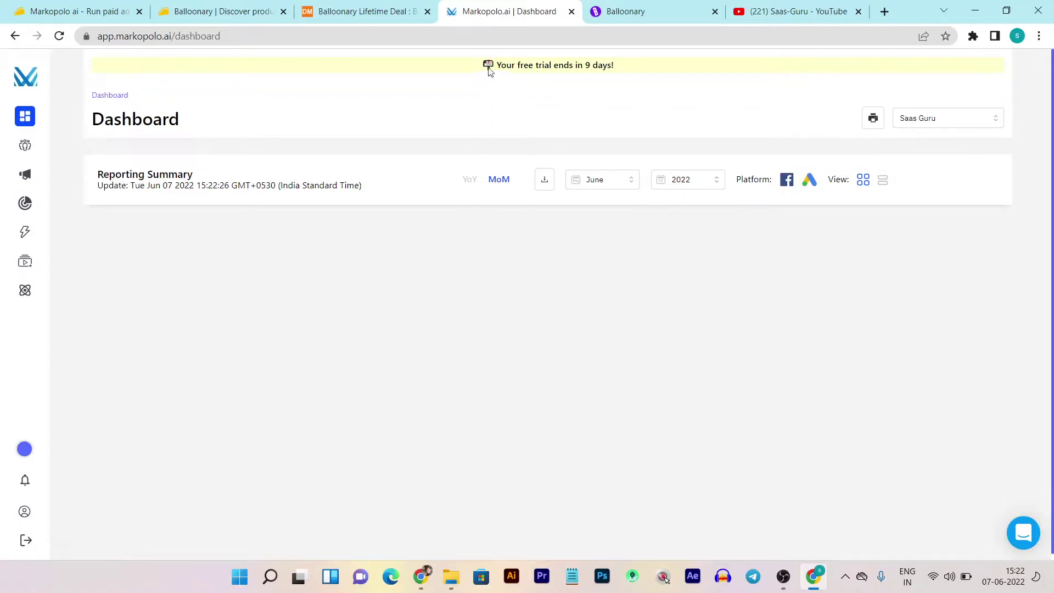
left_click(662, 10)
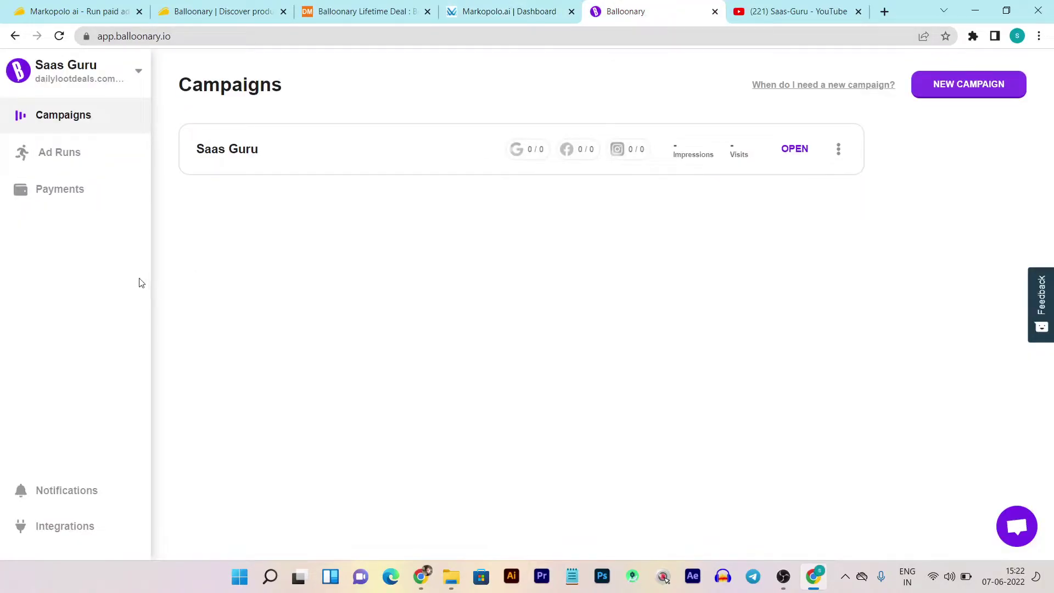
left_click(501, 8)
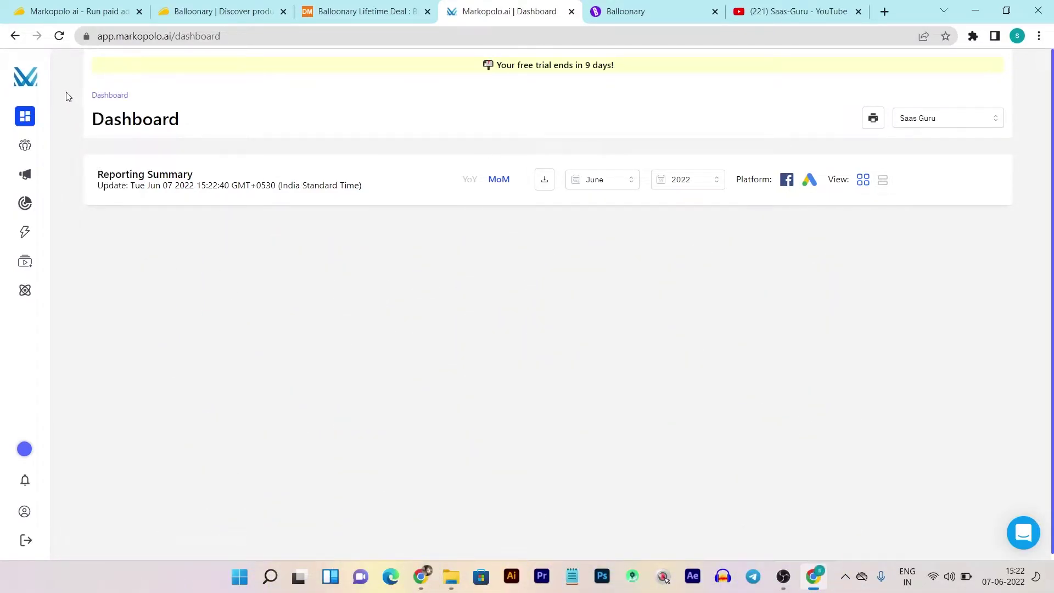
Leave the Markopolo.ai report month on June, then switch to Balloonary's Campaigns page.
mouse_move(52, 236)
left_click(593, 187)
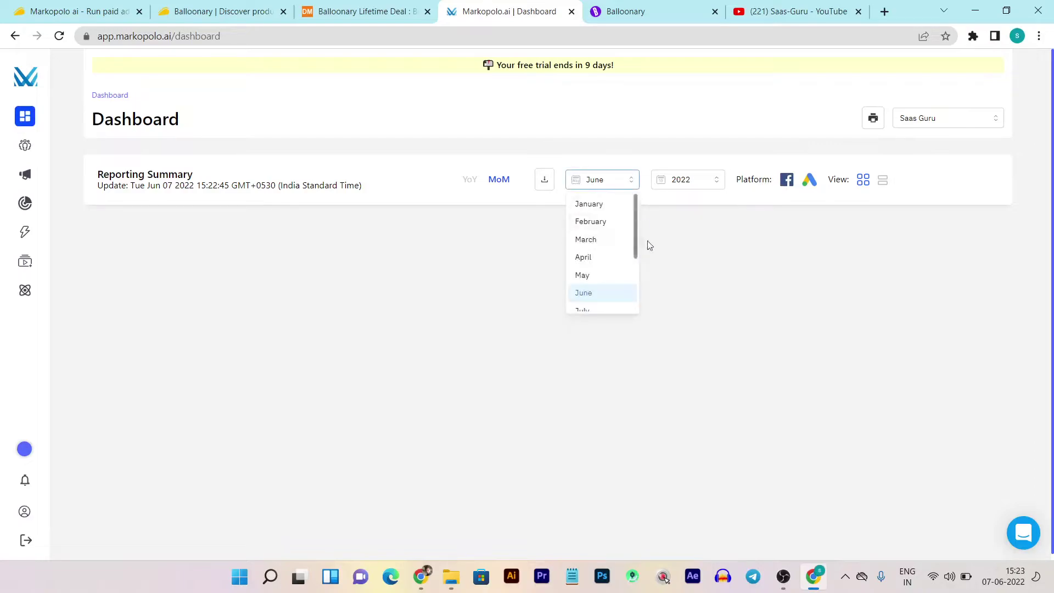
left_click(752, 199)
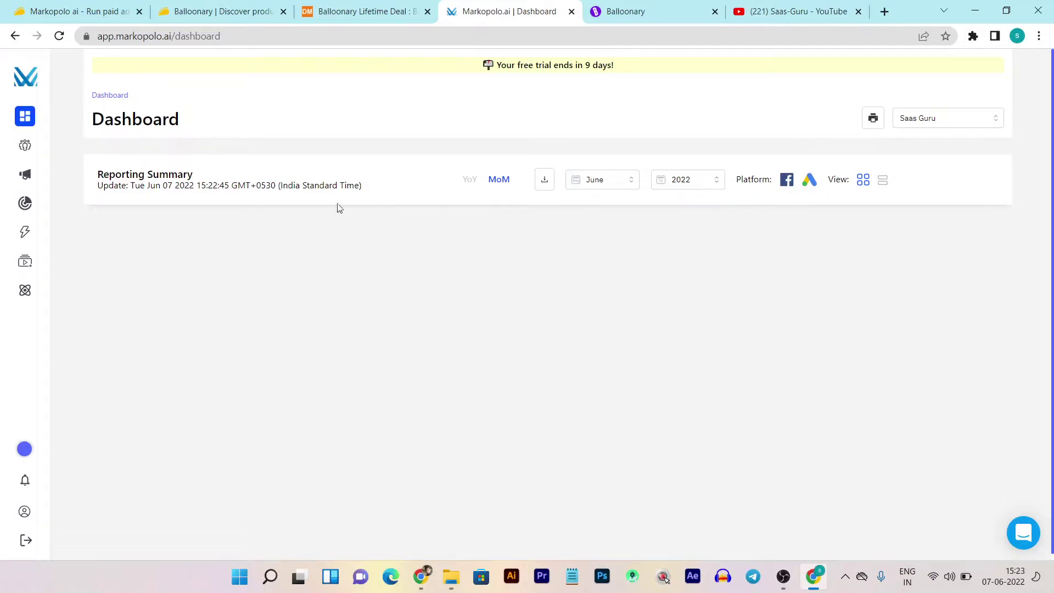
mouse_move(36, 215)
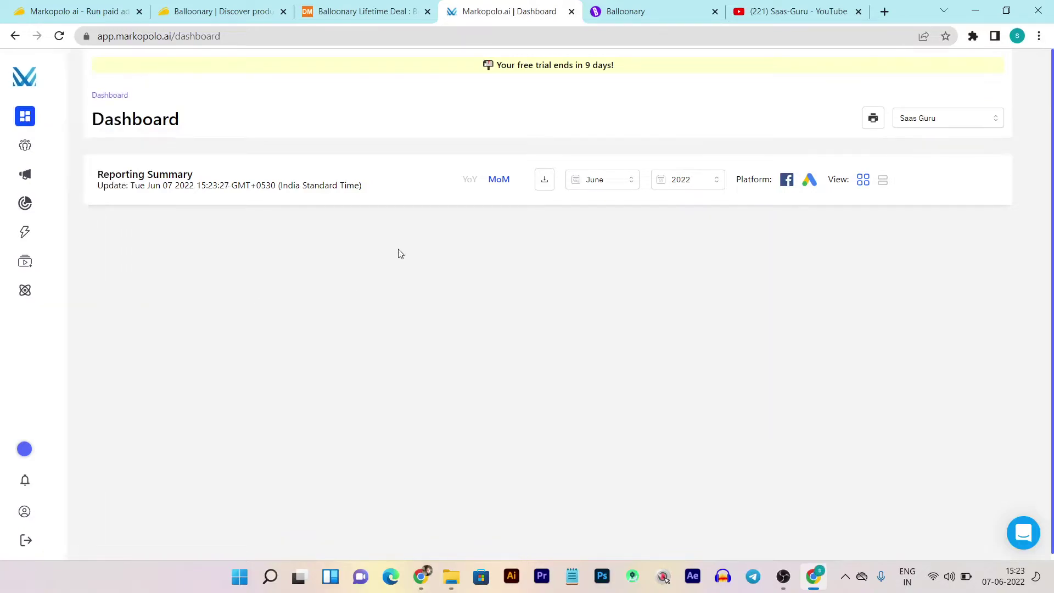
left_click(658, 10)
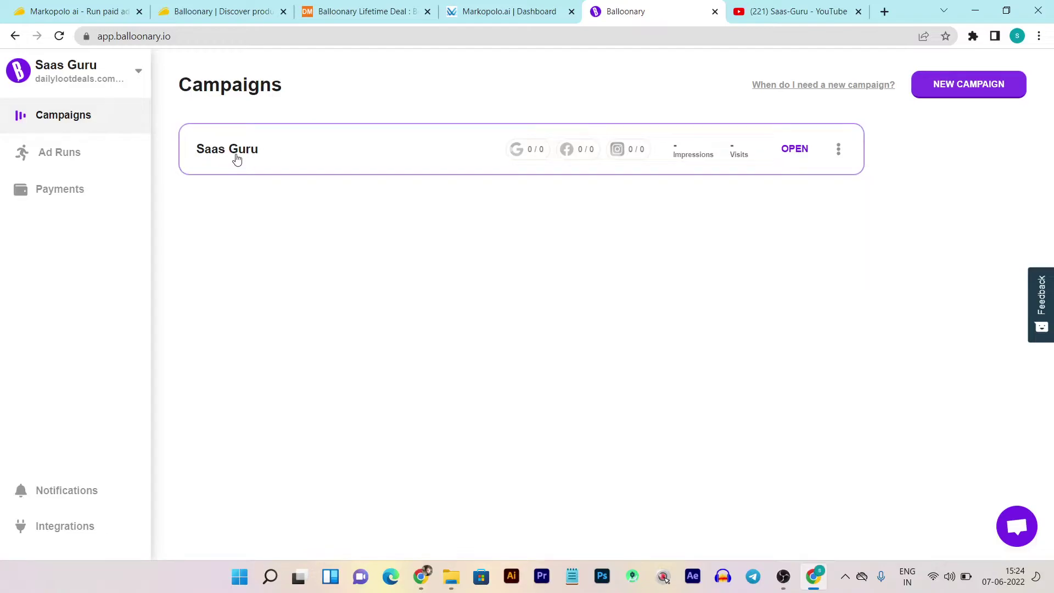
Open the Saas Guru campaign, dismiss the onboarding tip, and view its empty Ad Runs page.
left_click(766, 148)
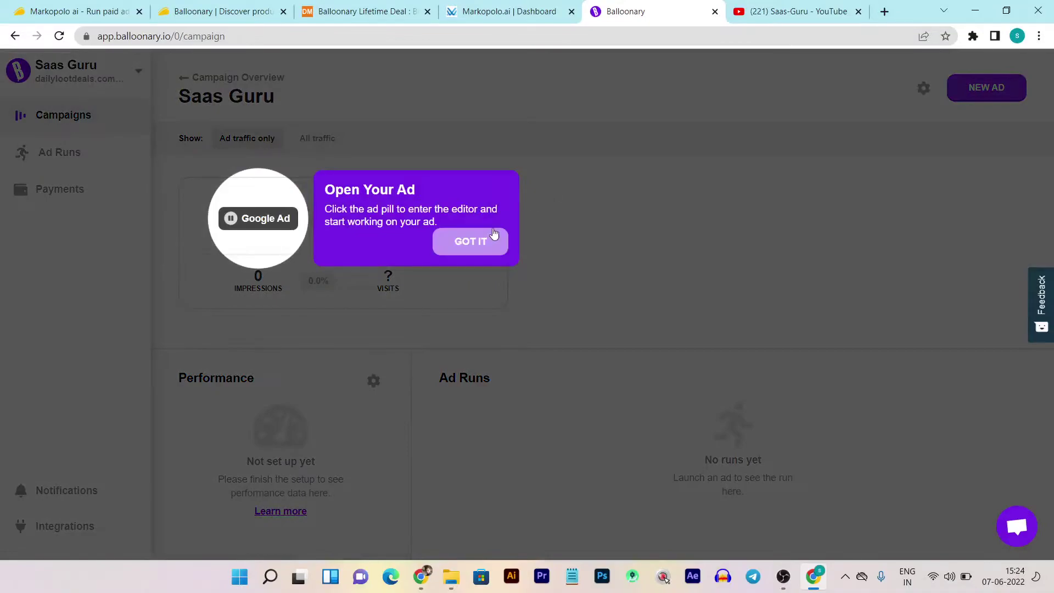
left_click(491, 236)
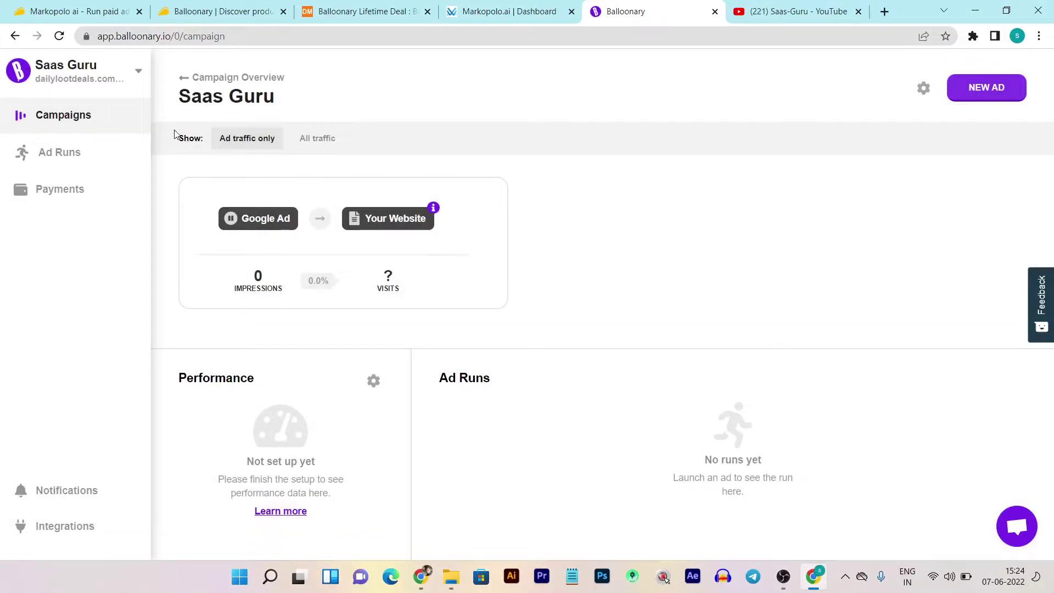
left_click(50, 160)
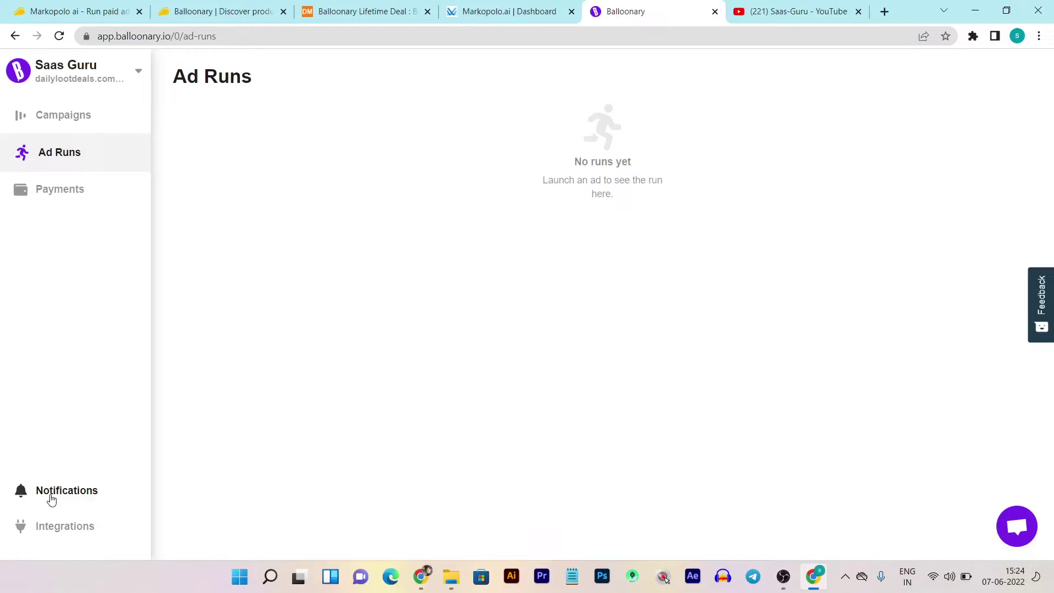
left_click(493, 8)
left_click(671, 4)
Open Markopolo.ai's Campaigns page with its empty Saved in Draft and Running Campaign sections.
left_click(501, 11)
mouse_move(40, 172)
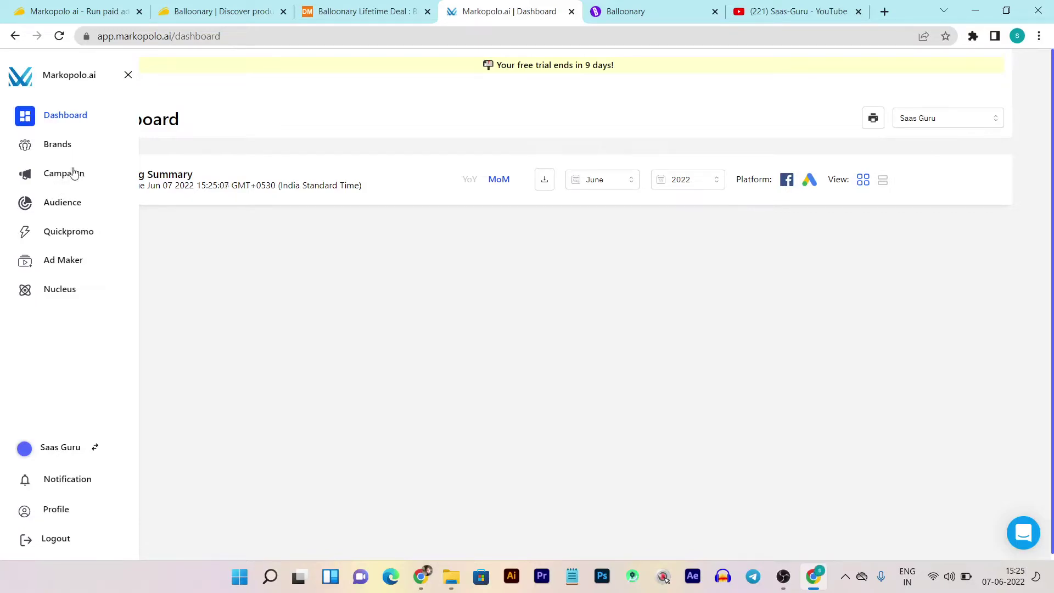
left_click(626, 11)
left_click(69, 120)
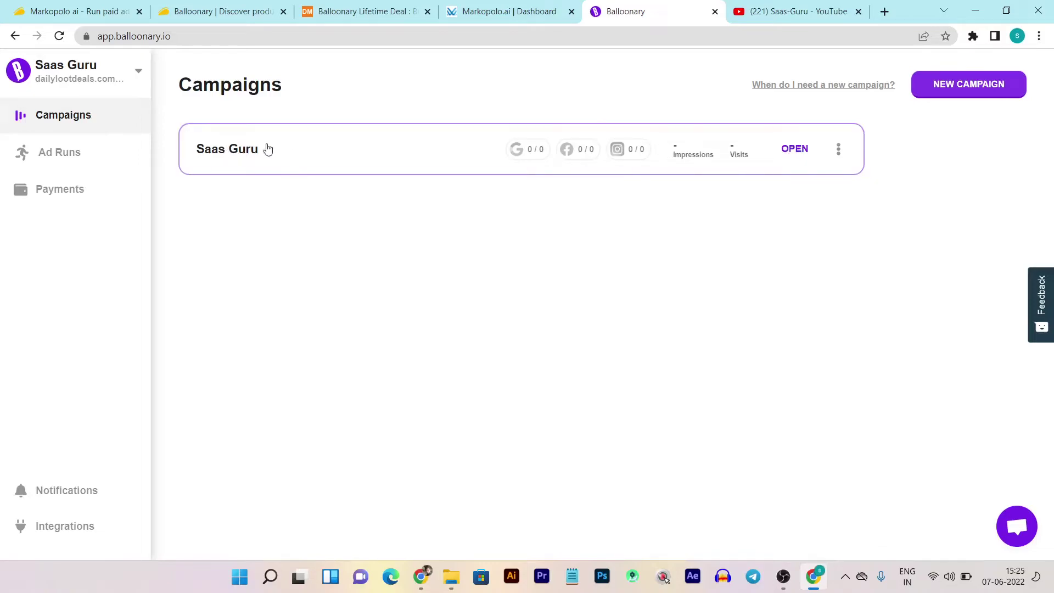
left_click(516, 5)
mouse_move(51, 134)
left_click(66, 179)
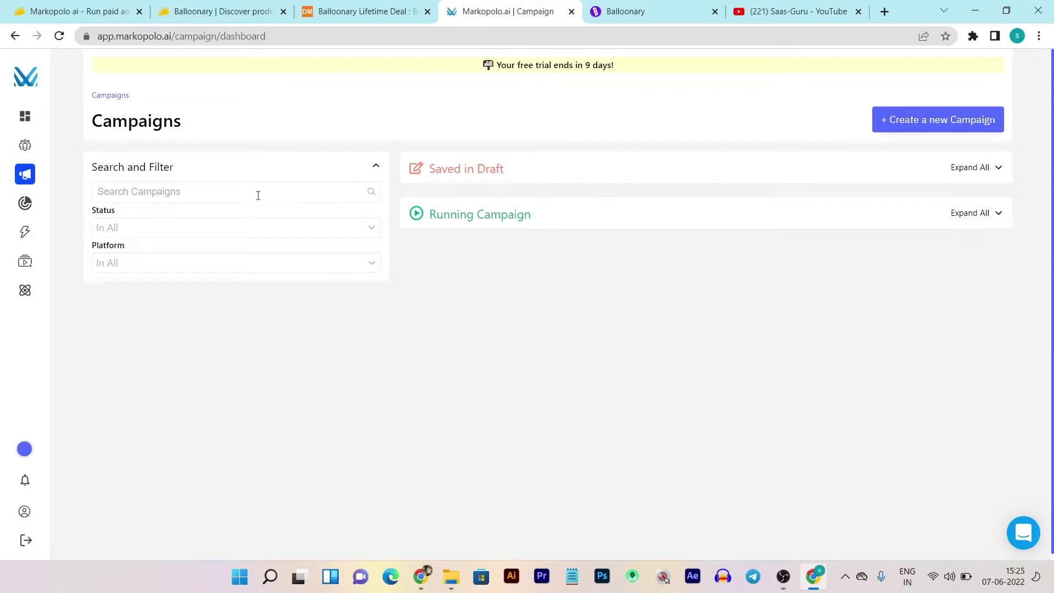
mouse_move(42, 248)
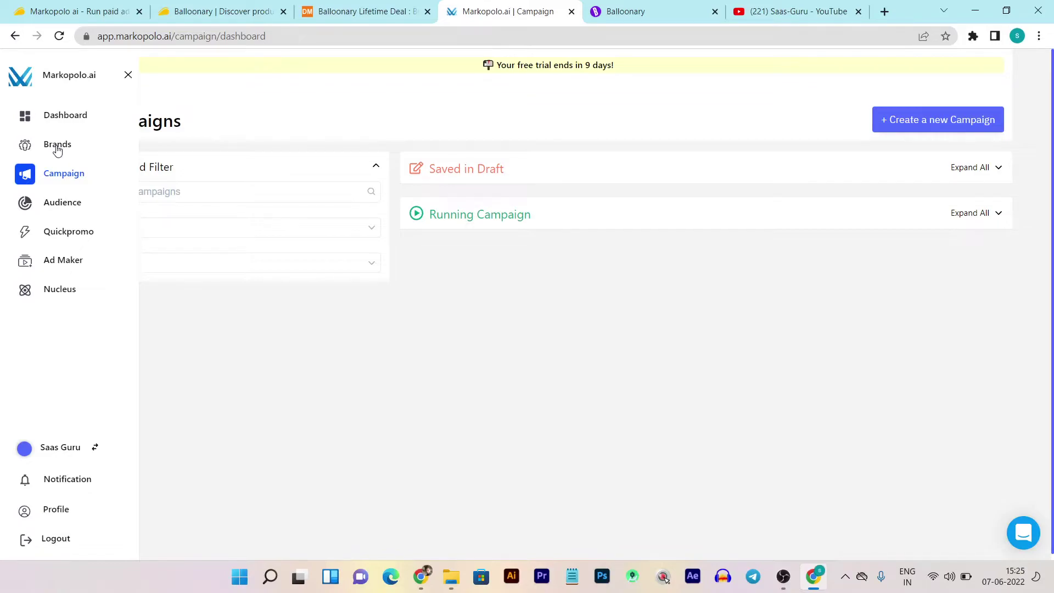
Open the Saas Guru brand's Edit details under Brands, review them, then switch to Balloonary.
left_click(57, 149)
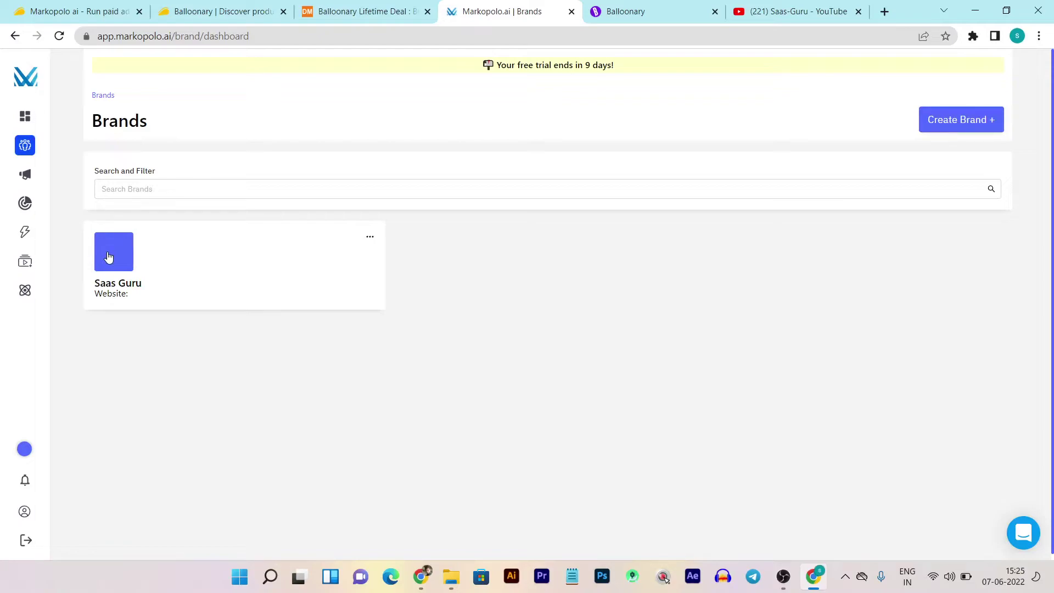
left_click(370, 237)
left_click(327, 254)
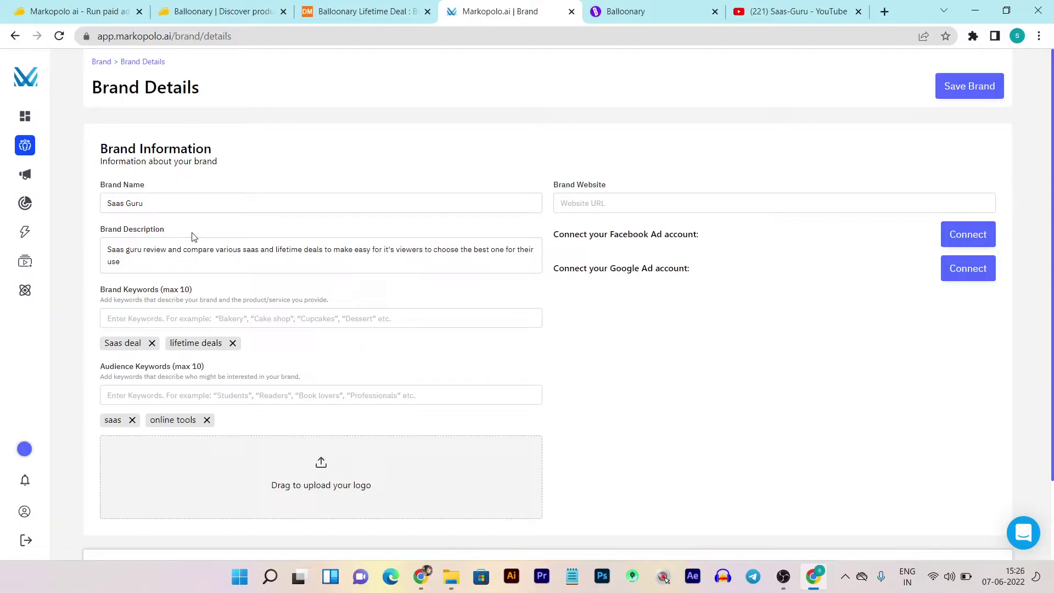
scroll(313, 282, "down", 2)
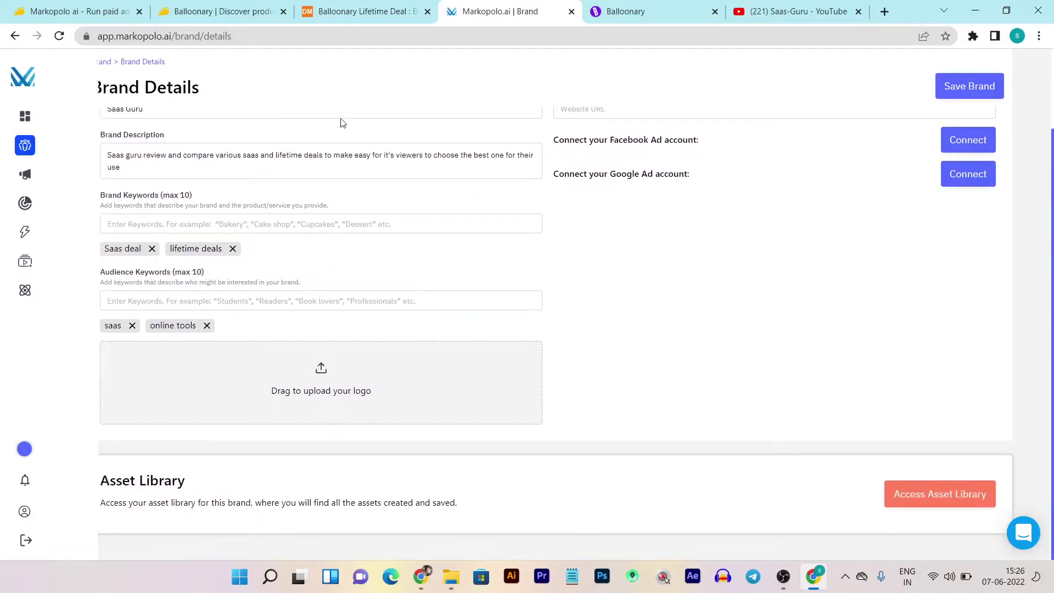
left_click(670, 11)
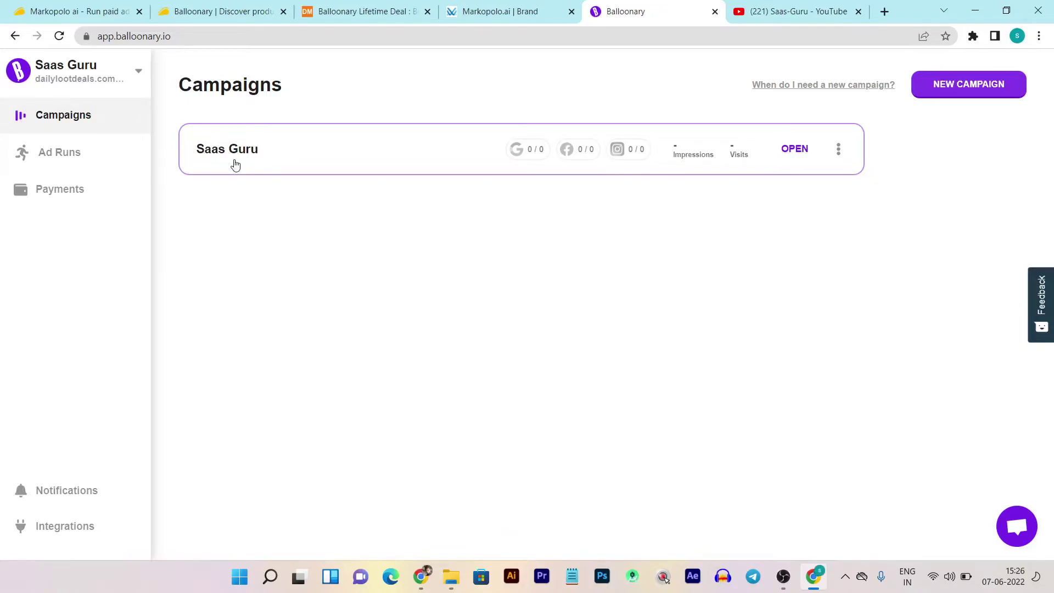
Return to Saas Guru's Brand Details showing keywords Saas deal, lifetime deals, saas, online tools.
left_click(542, 9)
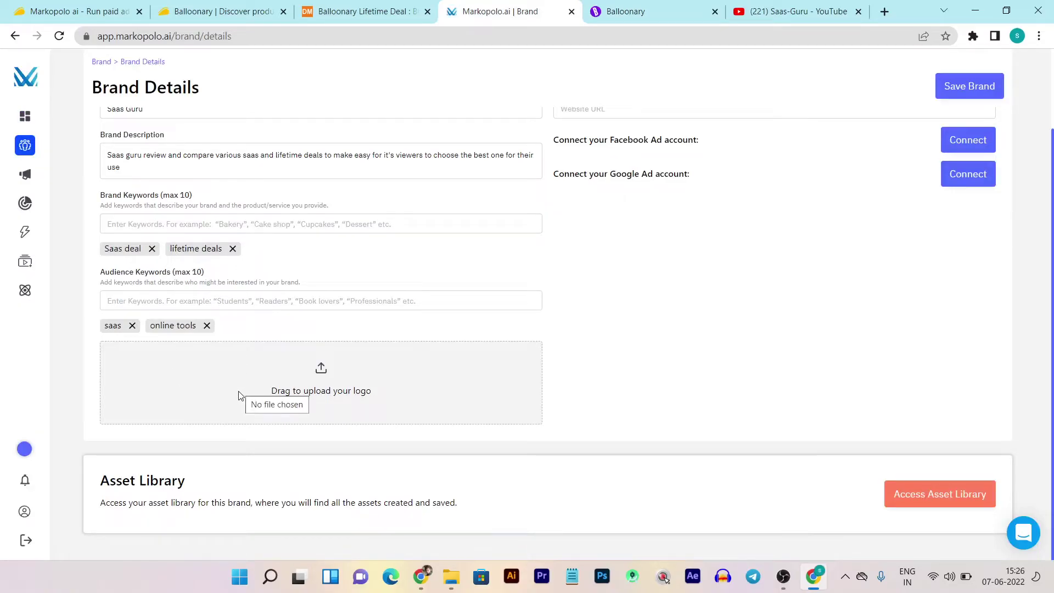
left_click(613, 11)
left_click(501, 8)
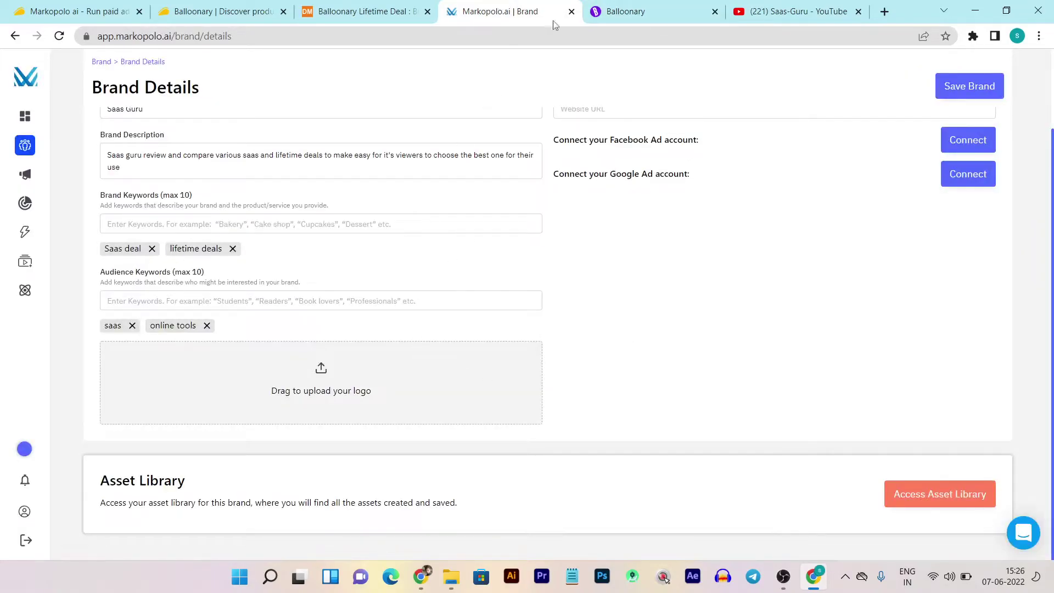
left_click(631, 11)
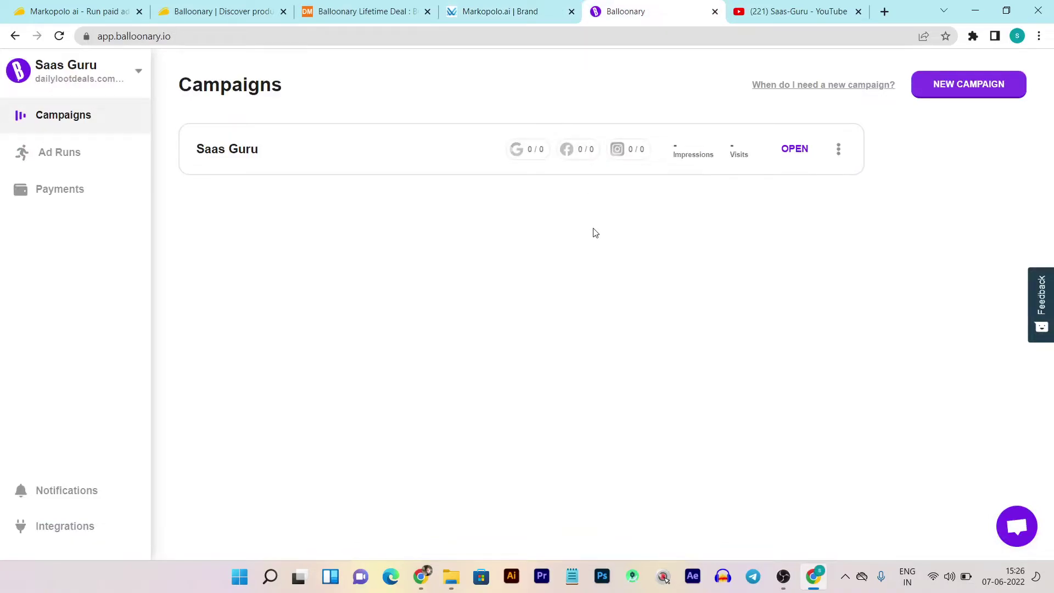
left_click(500, 9)
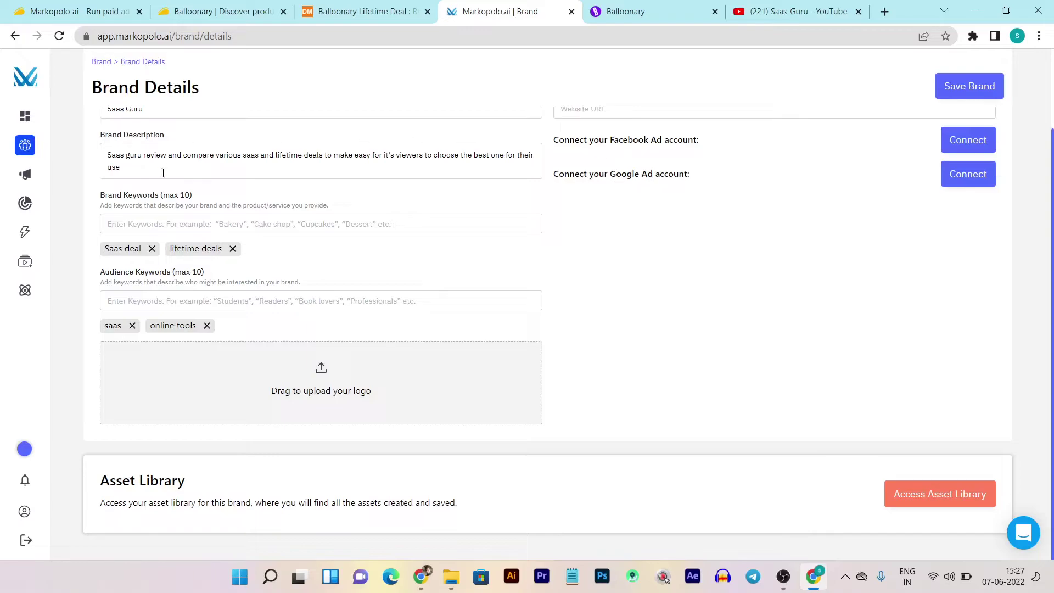
mouse_move(39, 176)
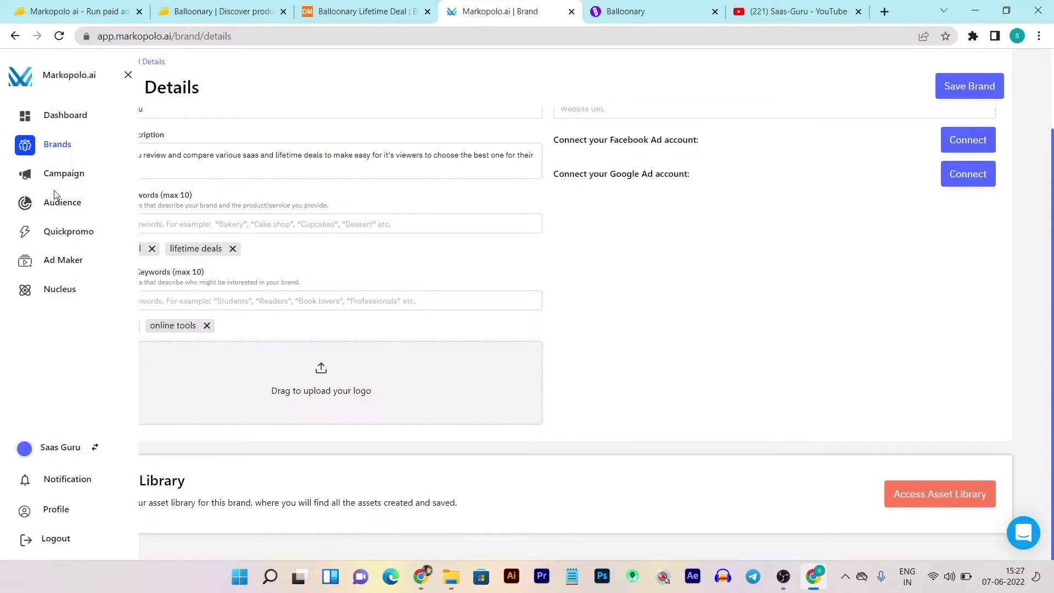
View Markopolo.ai's Audience List, then go to Balloonary's Campaigns page with Saas Guru.
left_click(49, 207)
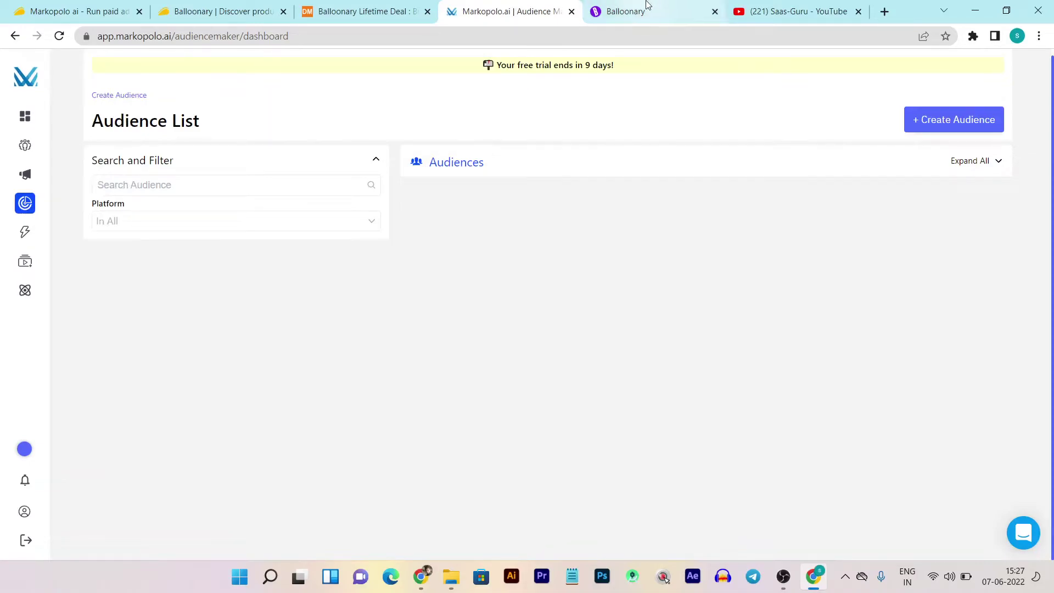
left_click(590, 11)
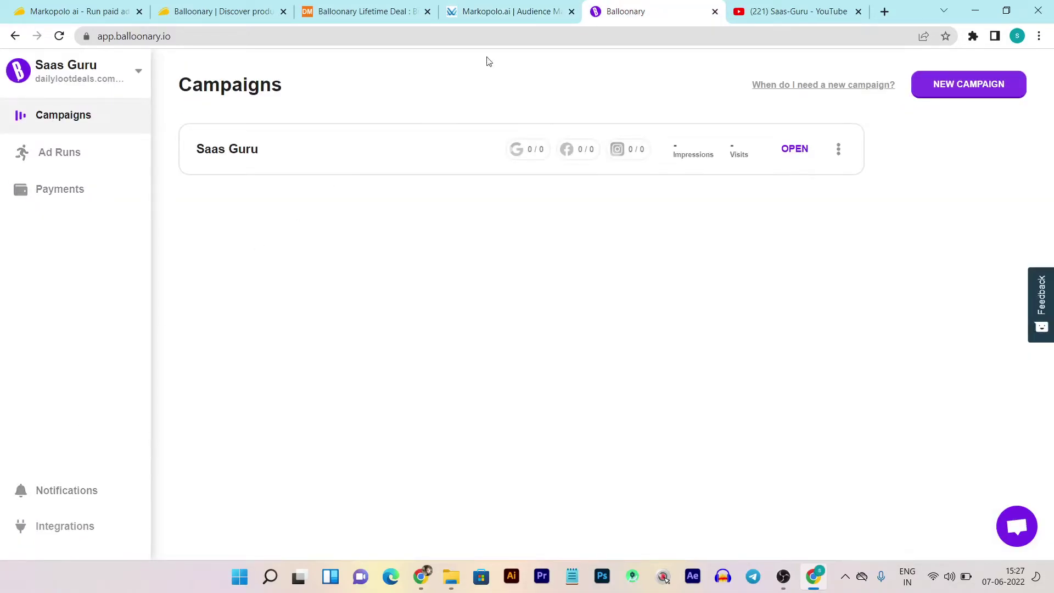
left_click(519, 8)
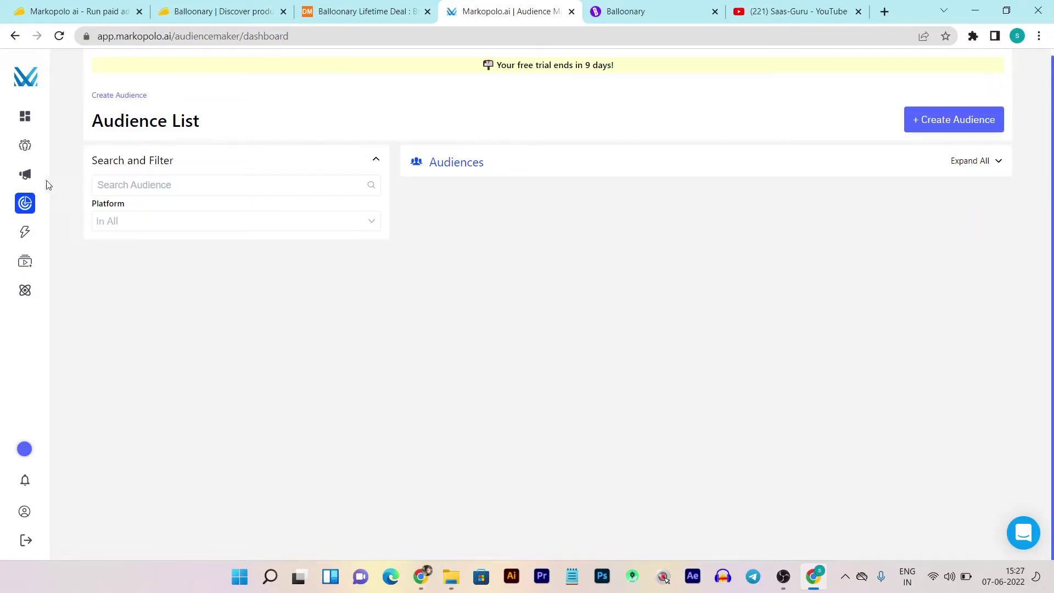
mouse_move(48, 192)
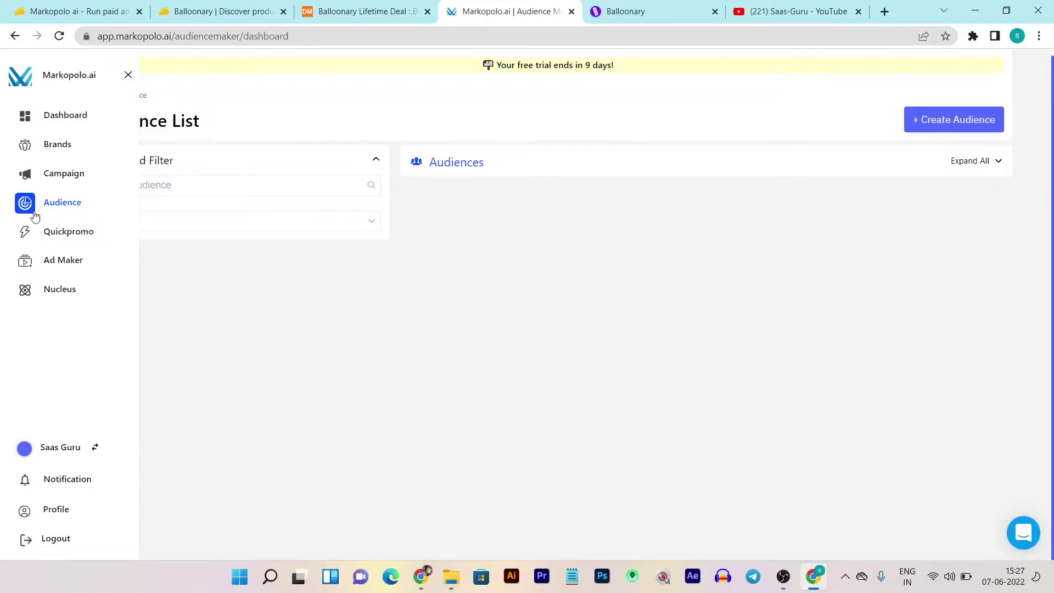
left_click(637, 10)
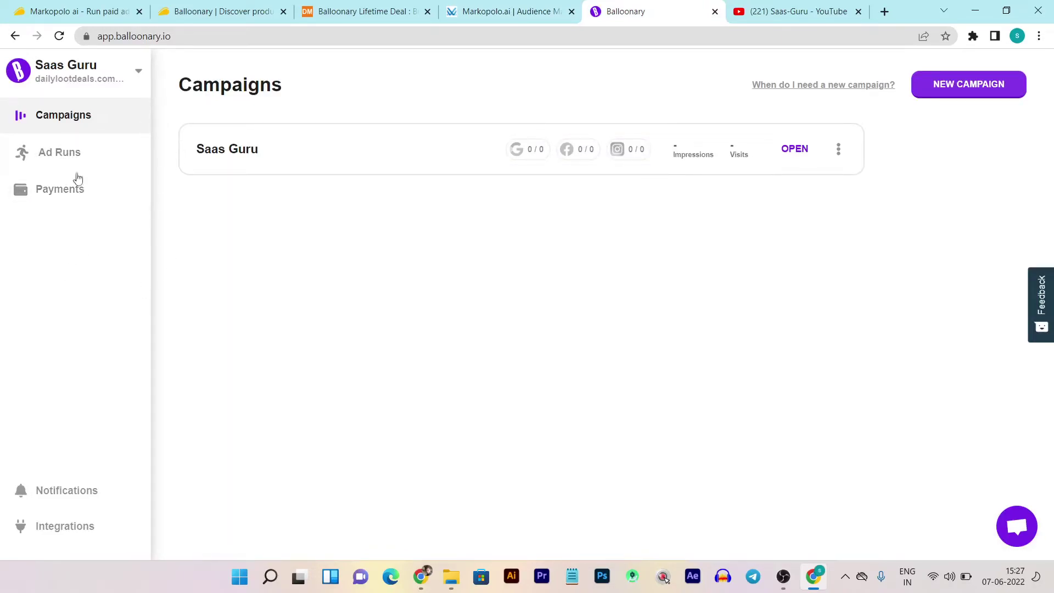
In Ad Maker, start a new ad and choose the Google Display Ad type.
left_click(511, 11)
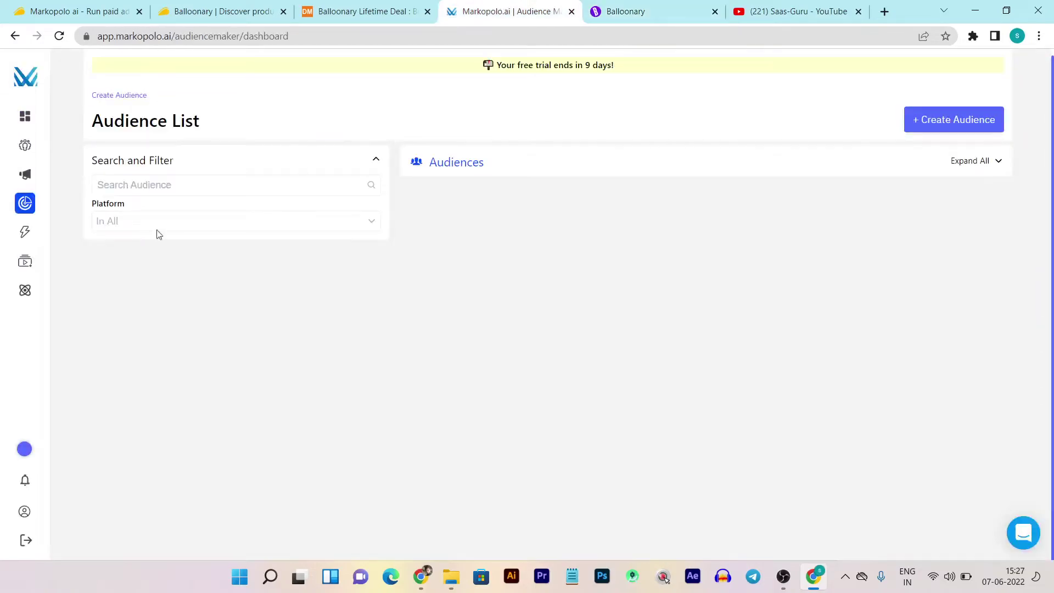
mouse_move(47, 244)
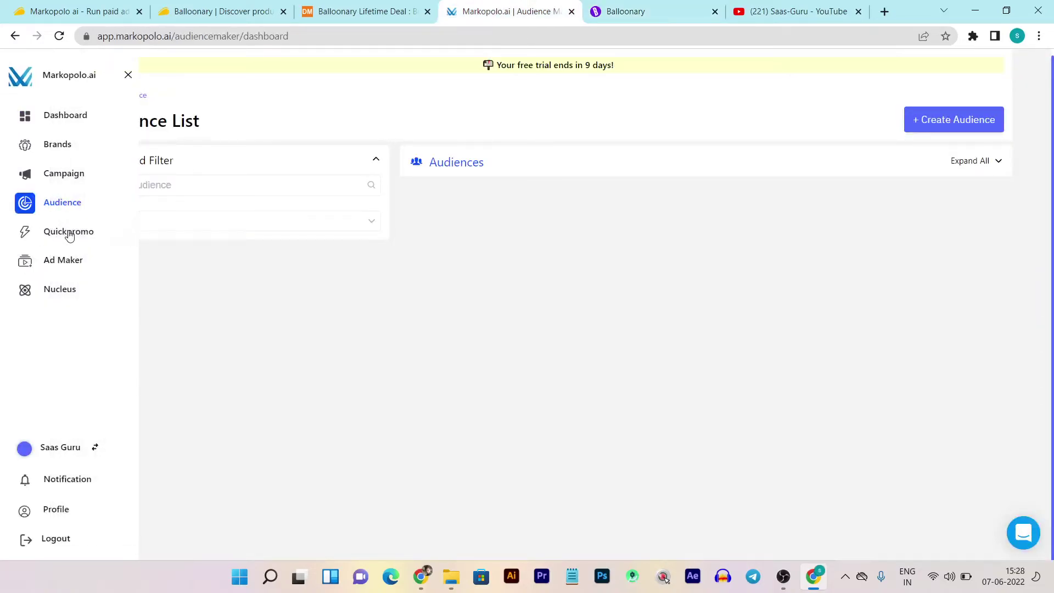
left_click(66, 266)
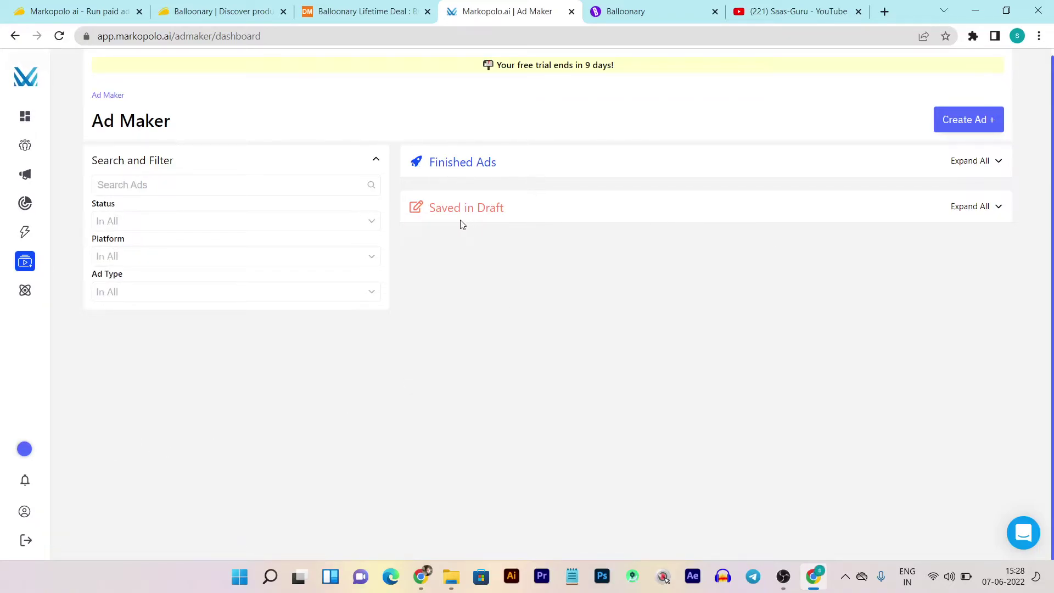
left_click(951, 132)
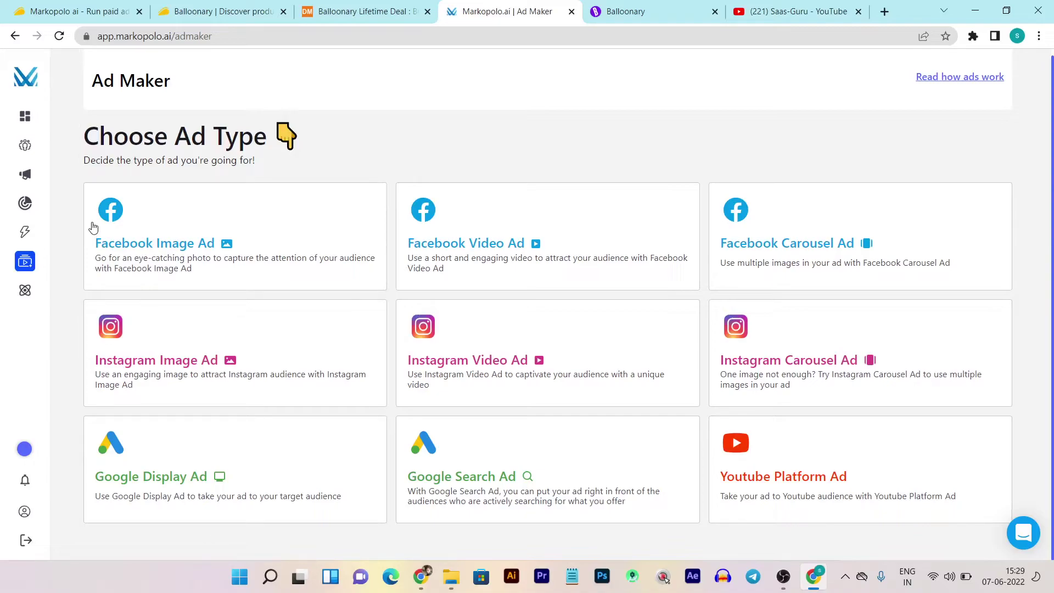
left_click(151, 455)
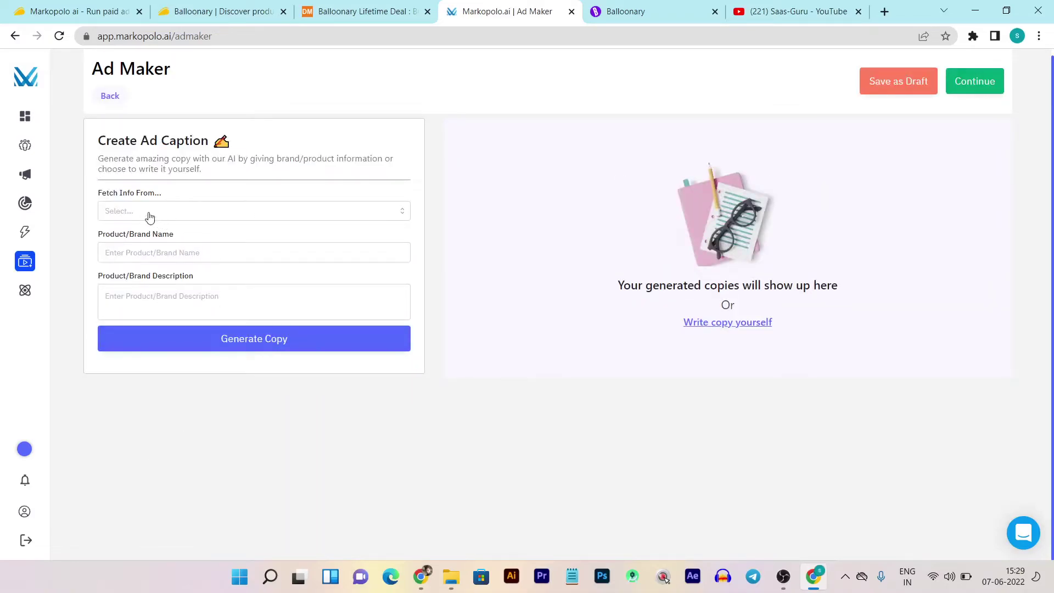
Fill the caption form with the Saas Guru brand info from the Asset Library.
left_click(184, 211)
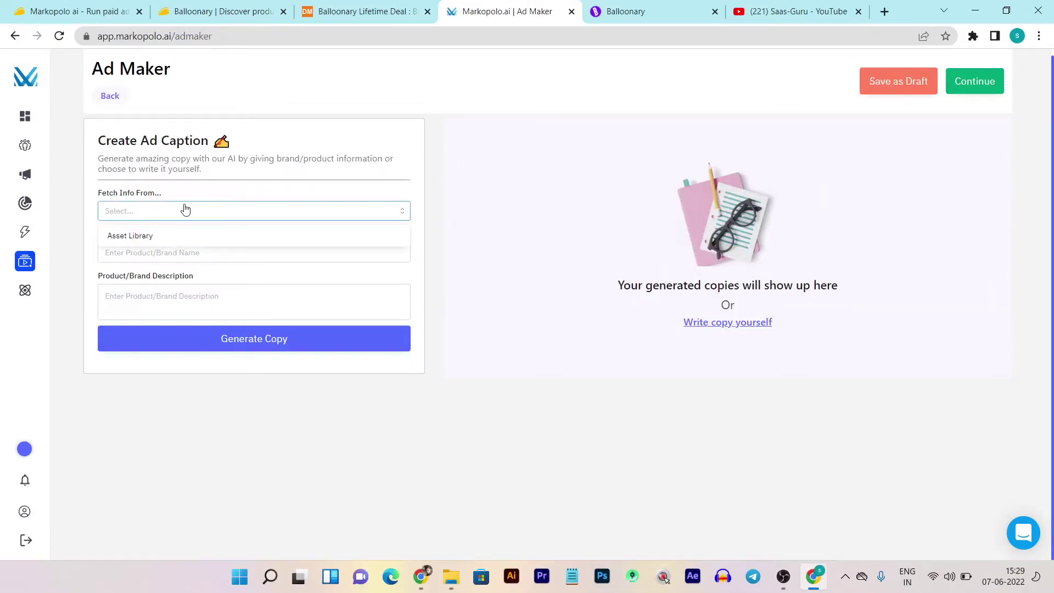
left_click(119, 238)
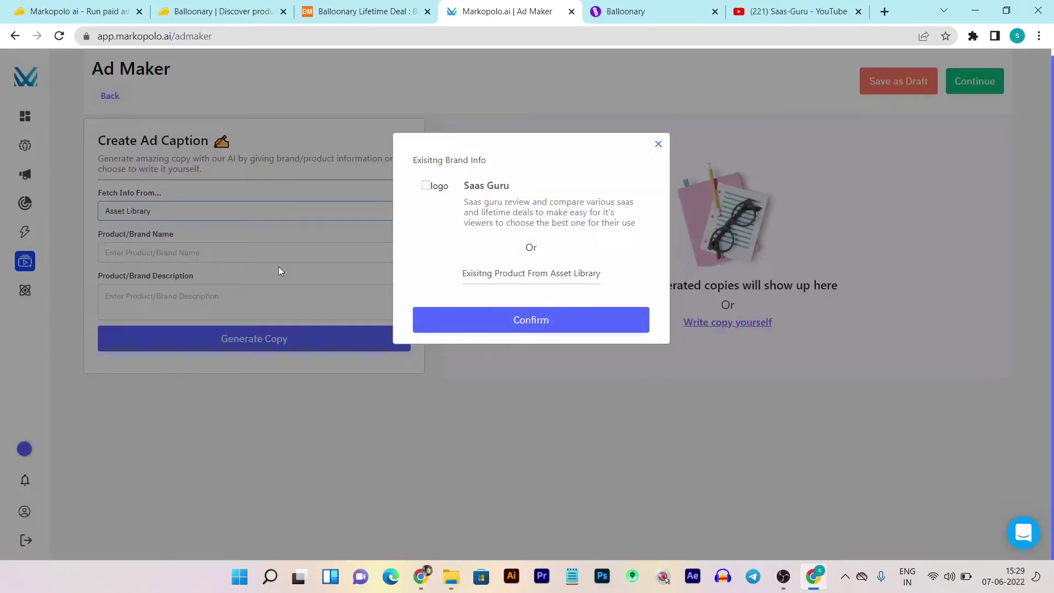
left_click(463, 192)
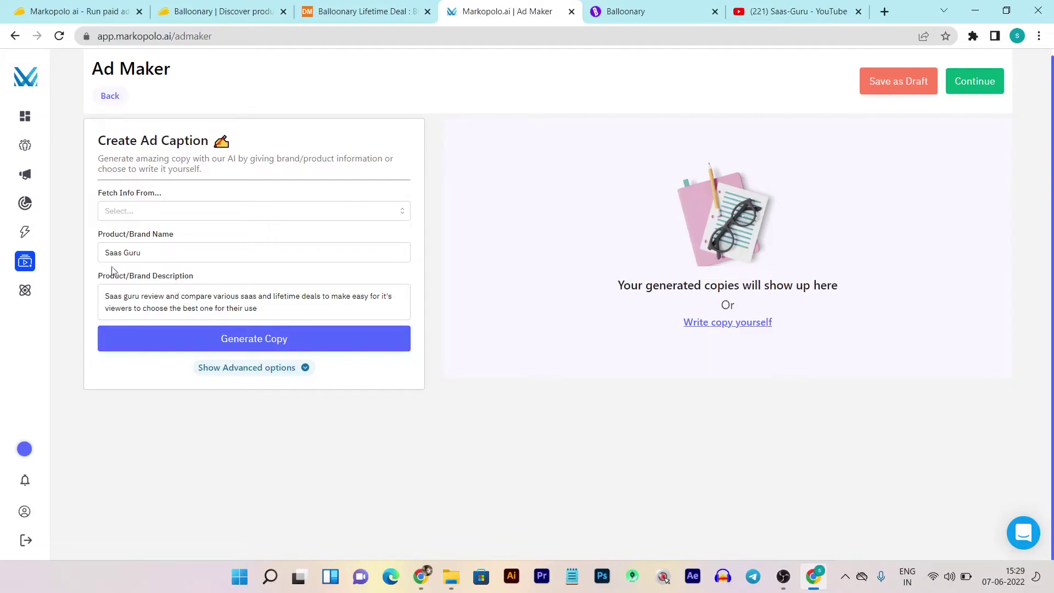
Generate AI headline and description options from the brand info and look through them.
mouse_move(50, 222)
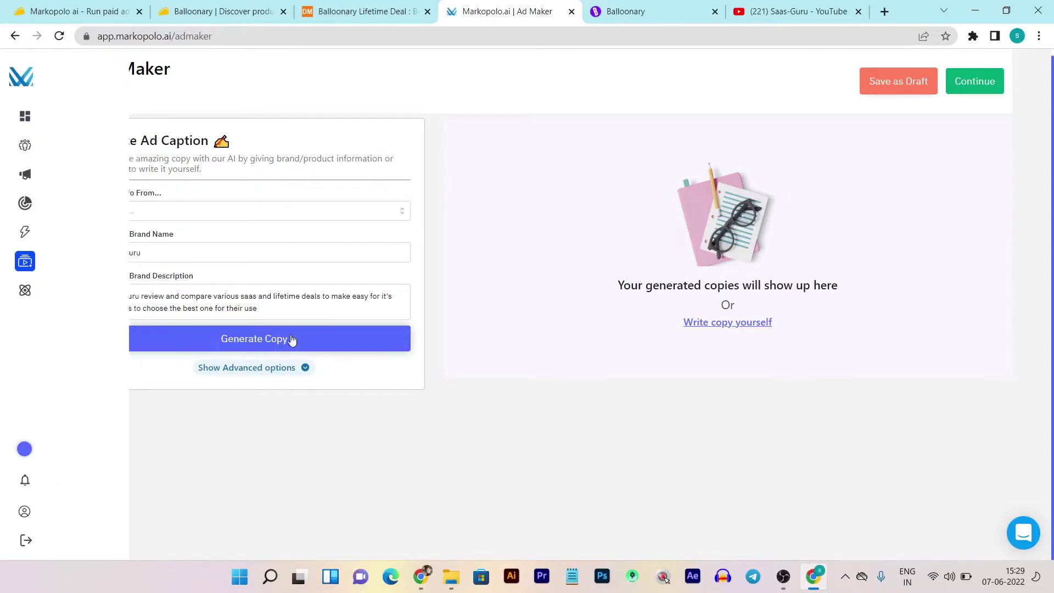
left_click(207, 337)
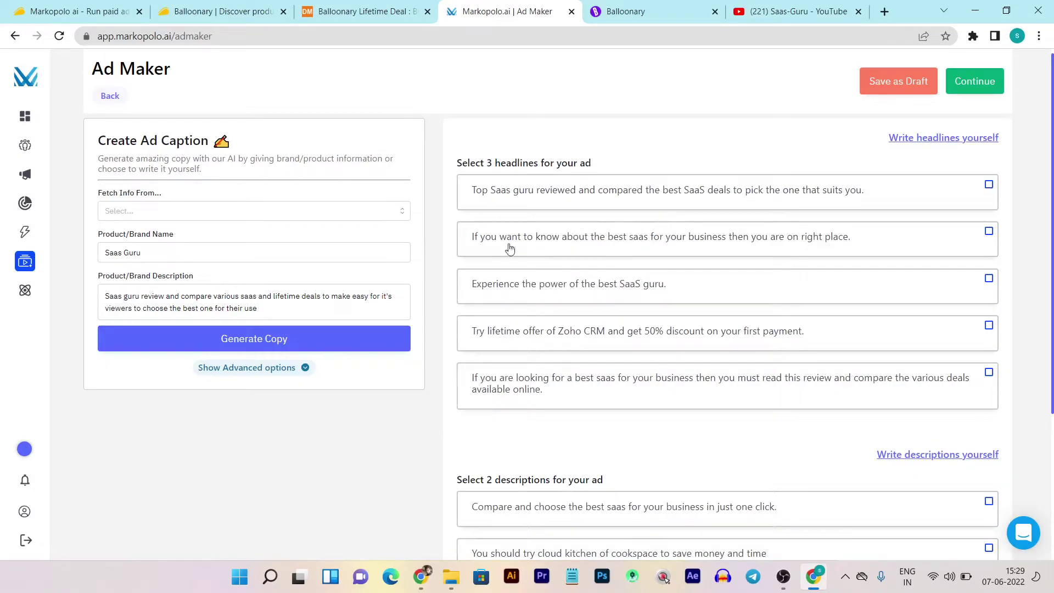
scroll(574, 242, "down", 1)
scroll(574, 242, "down", 2)
scroll(574, 362, "up", 3)
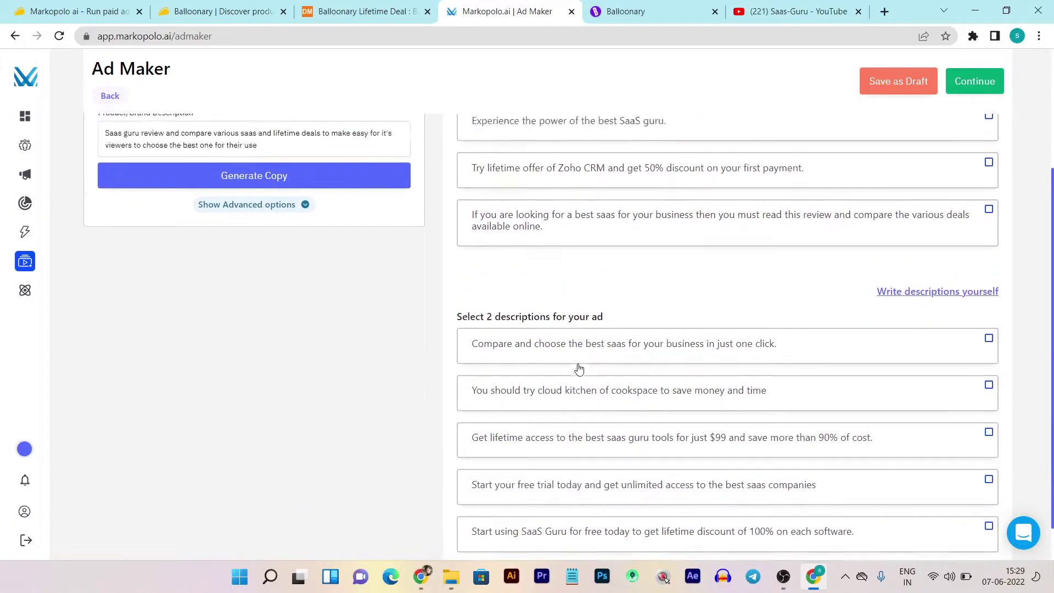
scroll(580, 379, "down", 1)
scroll(580, 383, "down", 1)
scroll(613, 327, "up", 2)
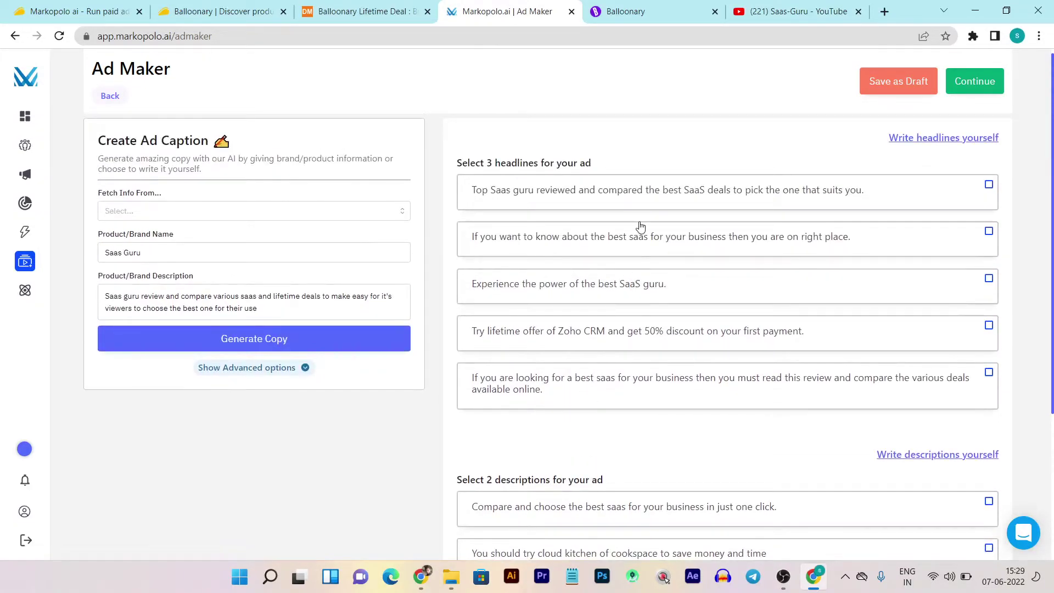
scroll(640, 226, "down", 3)
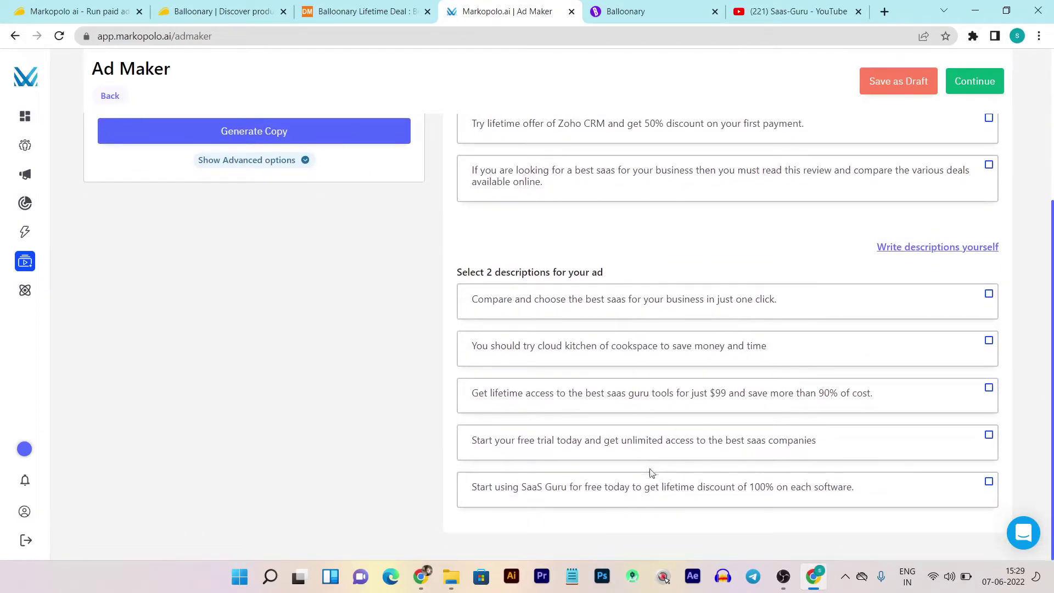
scroll(717, 456, "up", 3)
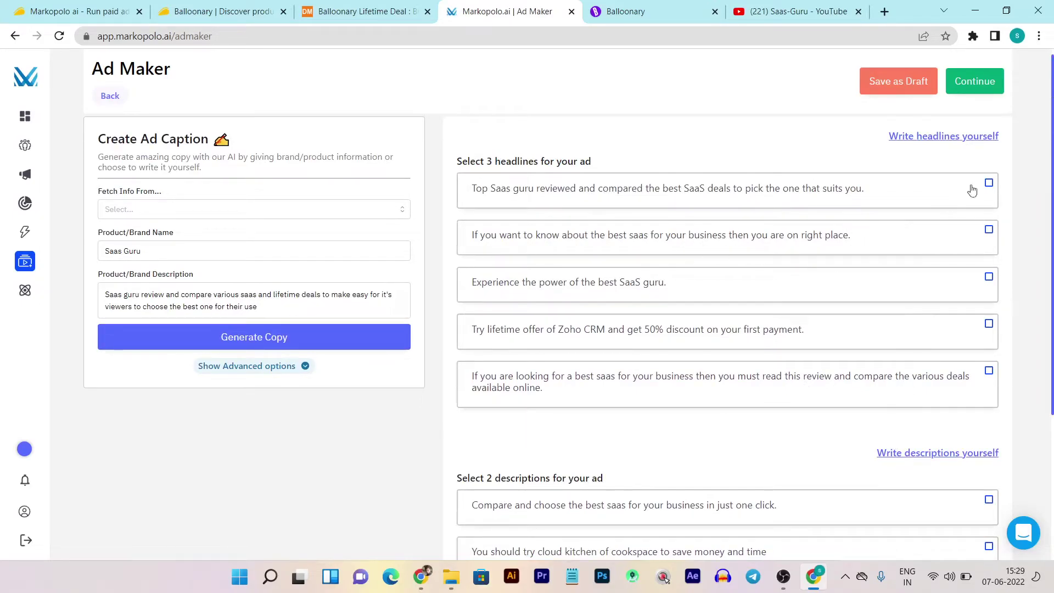
Select the first generated headline, edit its text, then deselect it again.
left_click(989, 184)
left_click(838, 214)
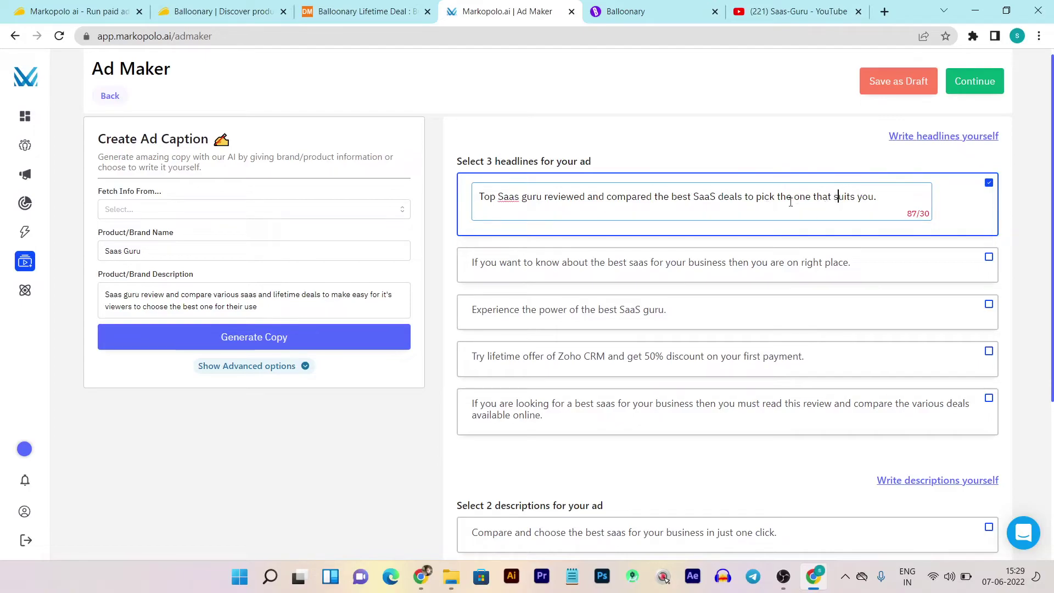
left_click(989, 184)
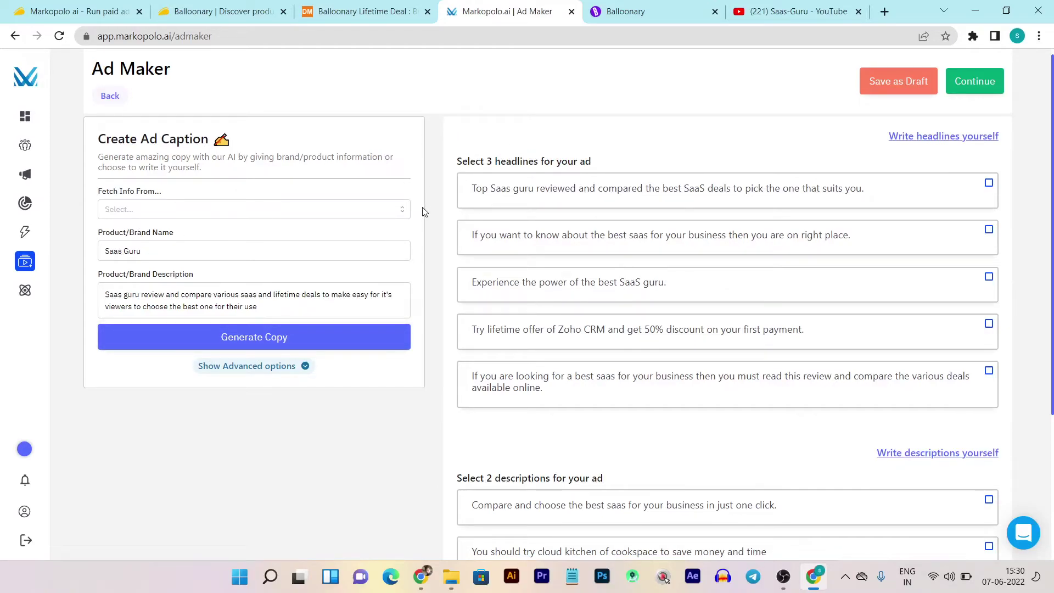
scroll(435, 335, "down", 4)
scroll(435, 368, "up", 4)
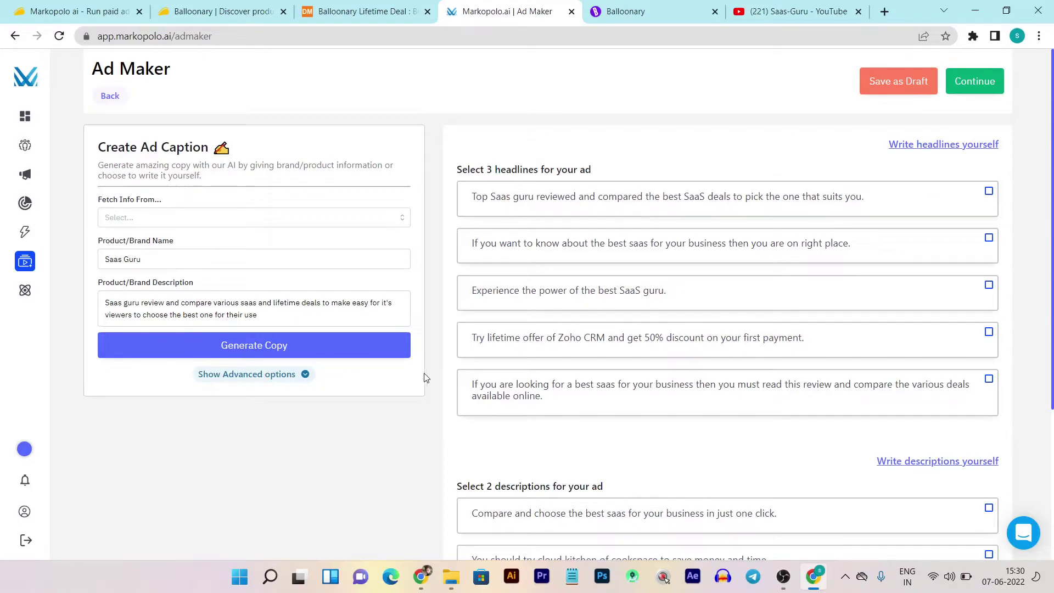
left_click(25, 290)
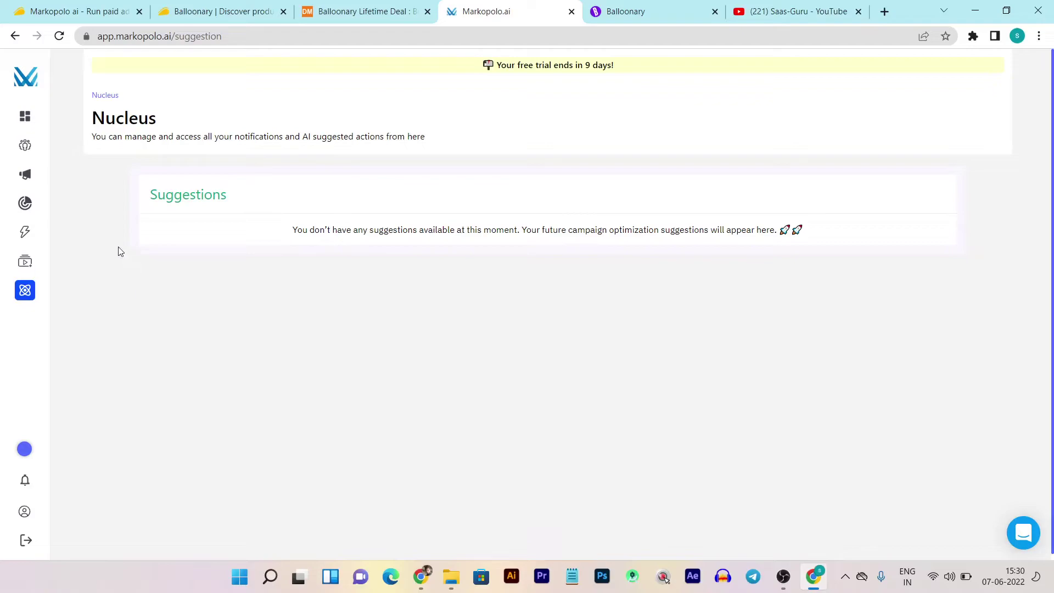
Look over the Nucleus suggestions and the Brands list, then switch to Balloonary's Campaigns page.
mouse_move(25, 95)
mouse_move(51, 412)
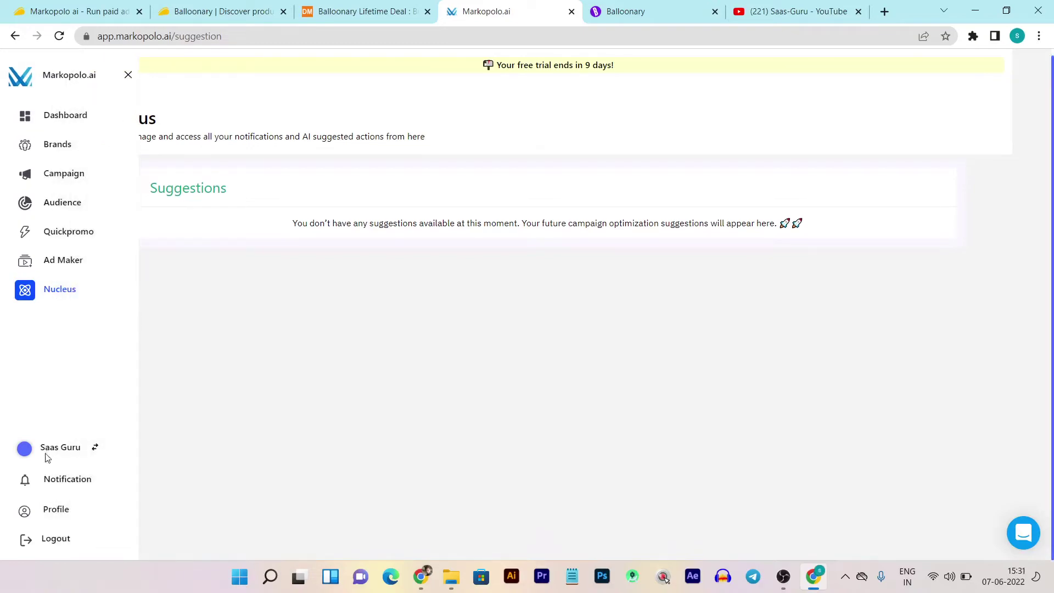
left_click(95, 448)
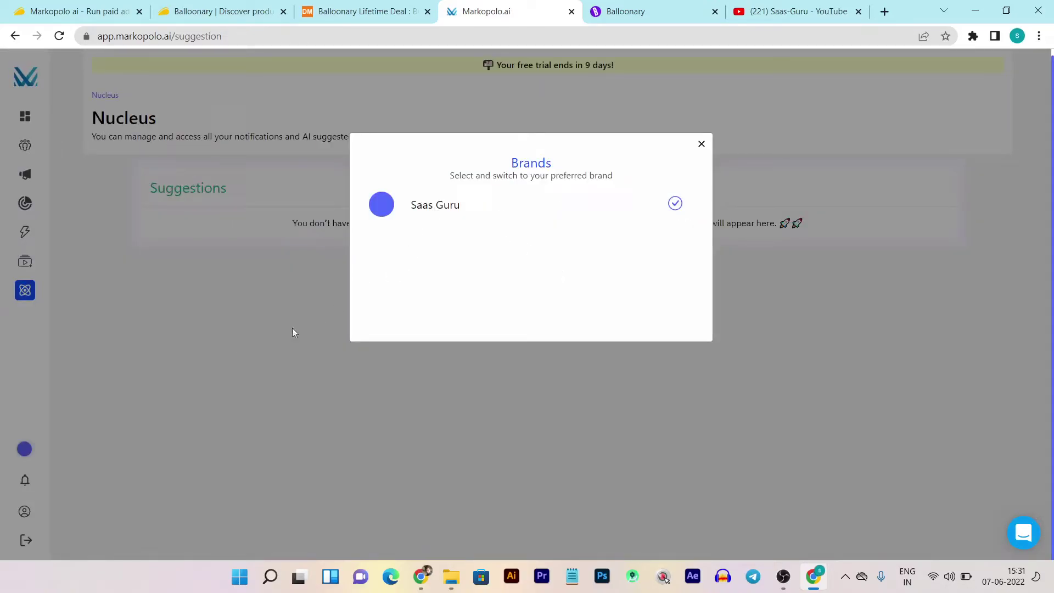
left_click(701, 145)
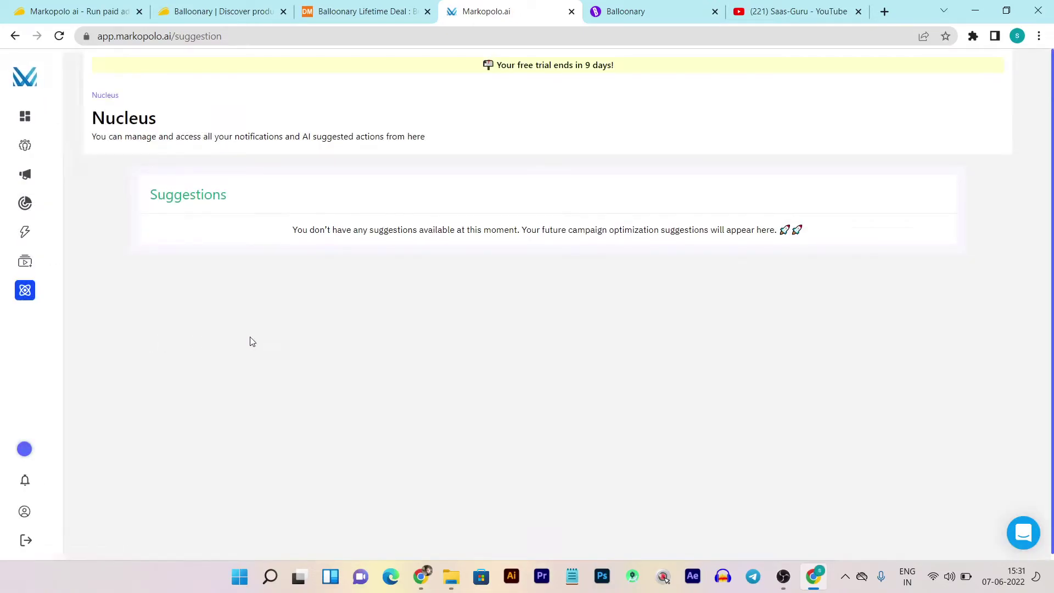
left_click(643, 11)
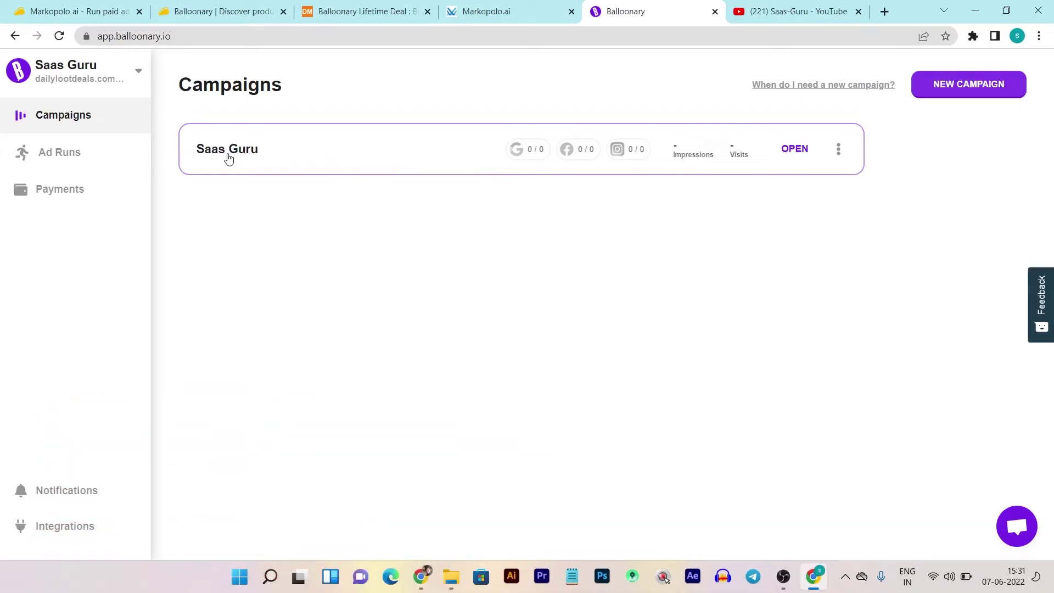
Add a new Facebook ad to the Saas Guru campaign and open its Facebook Ad node.
left_click(211, 159)
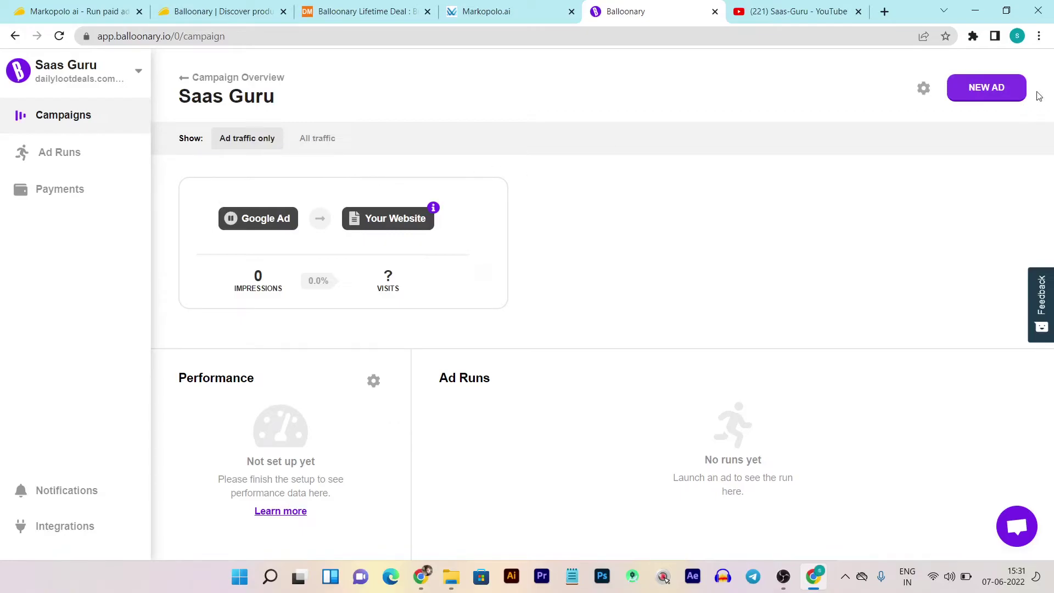
left_click(996, 88)
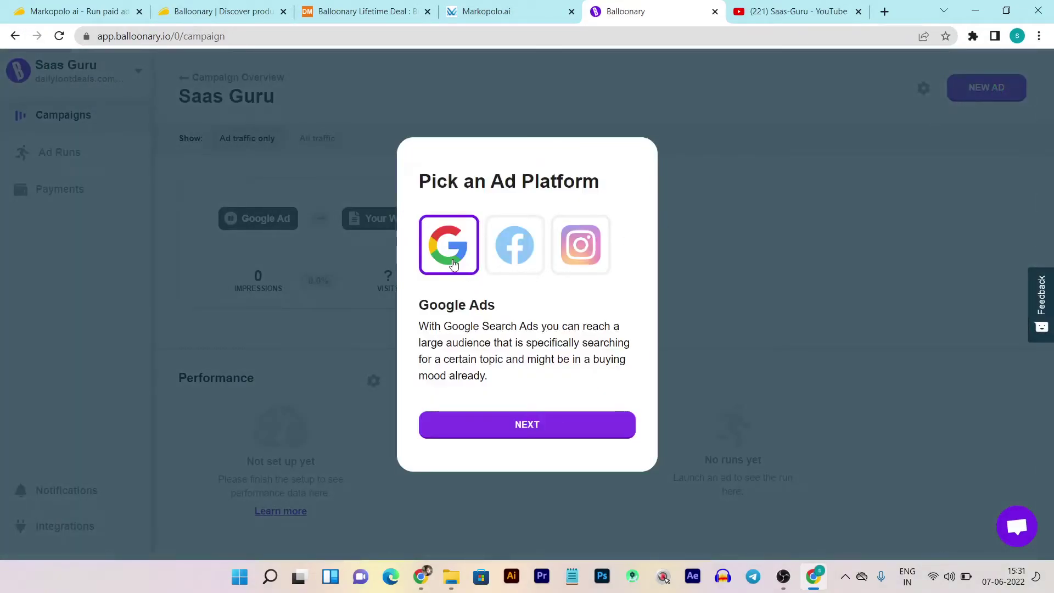
left_click(511, 248)
left_click(510, 423)
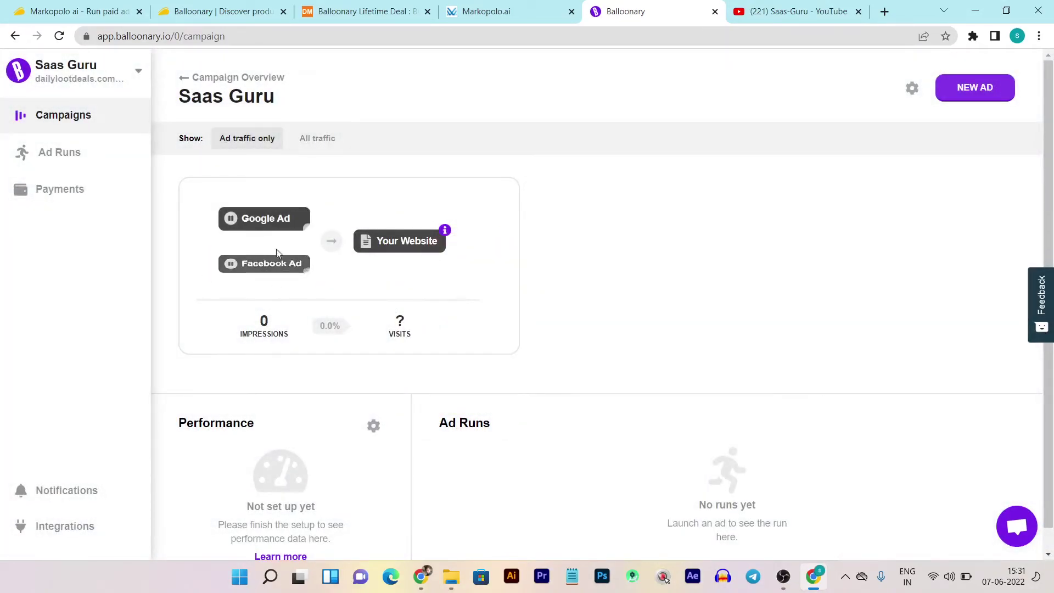
mouse_move(266, 272)
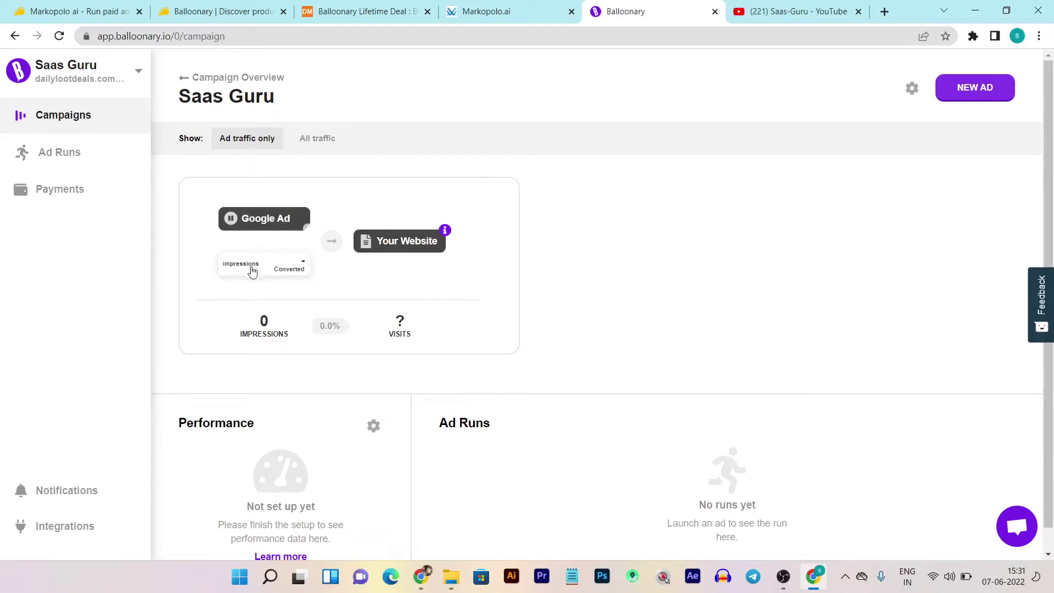
left_click(245, 266)
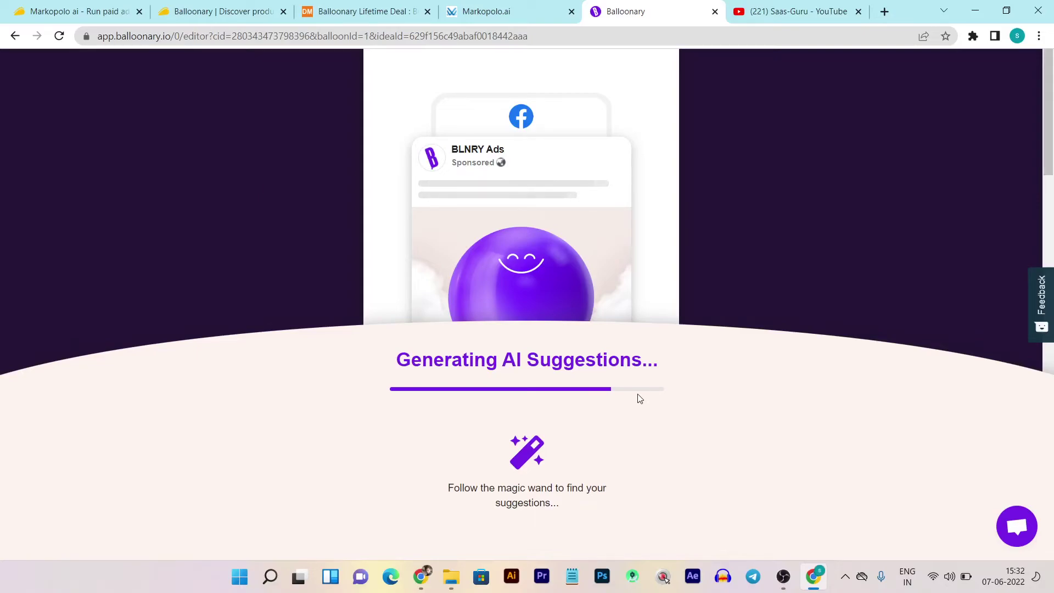
Look over the Facebook ad form and close the Facebook Page picker without changing the page.
scroll(402, 236, "down", 4)
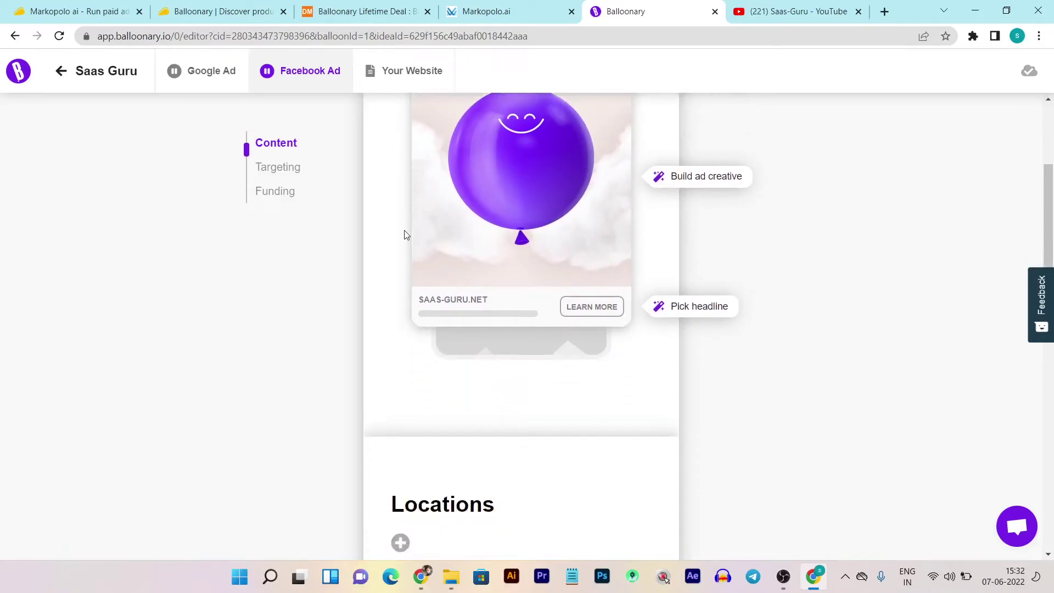
scroll(686, 346, "up", 4)
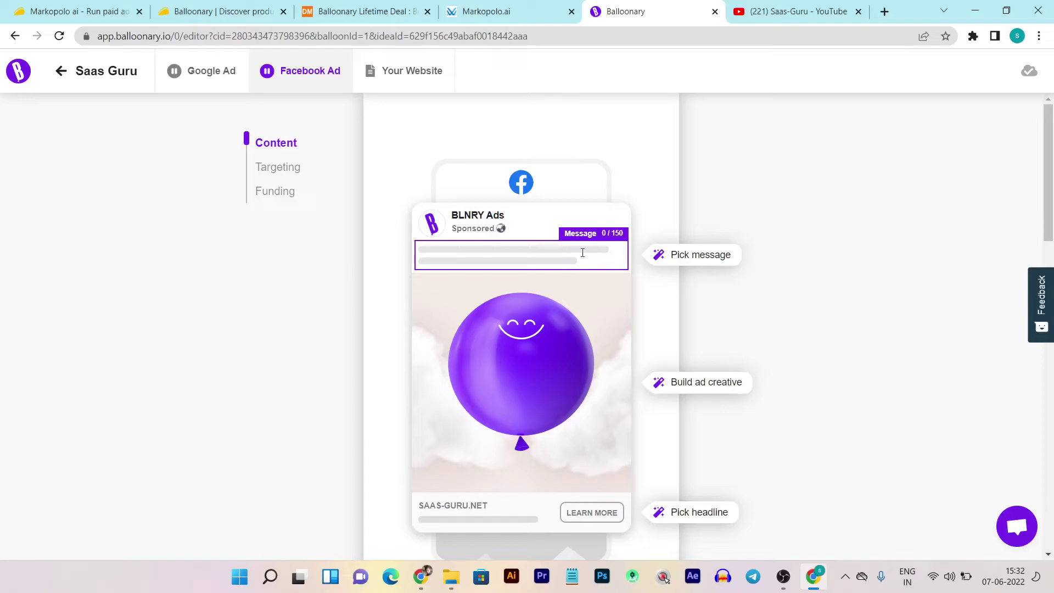
scroll(582, 252, "down", 1)
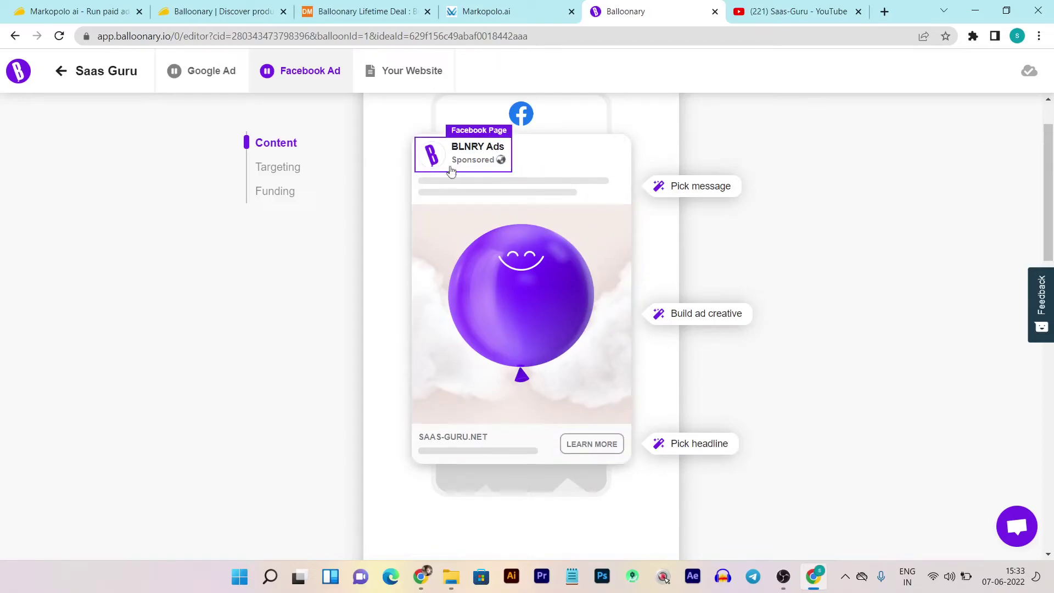
left_click(485, 160)
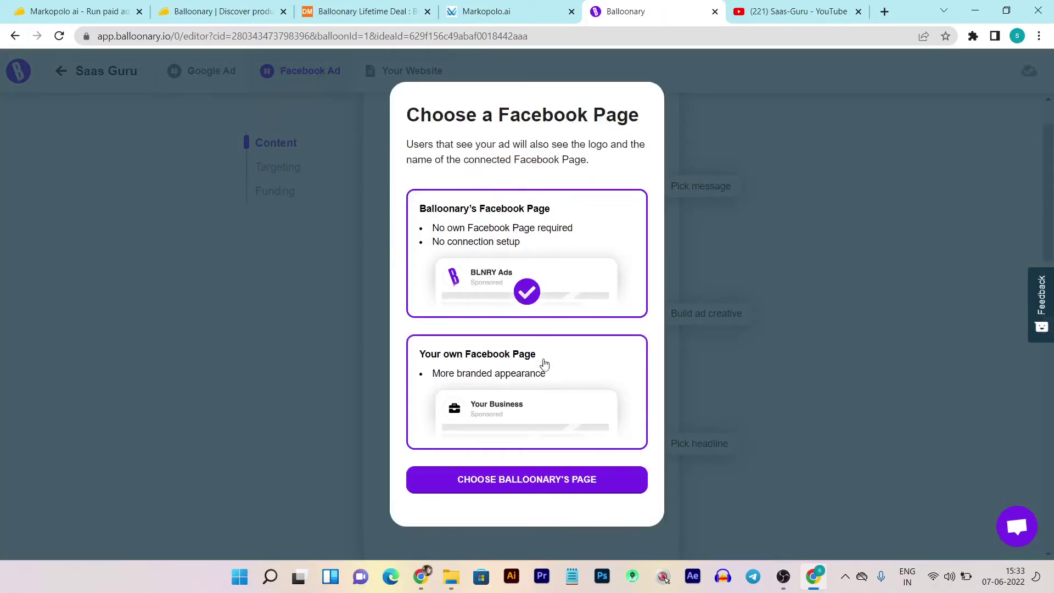
left_click(944, 351)
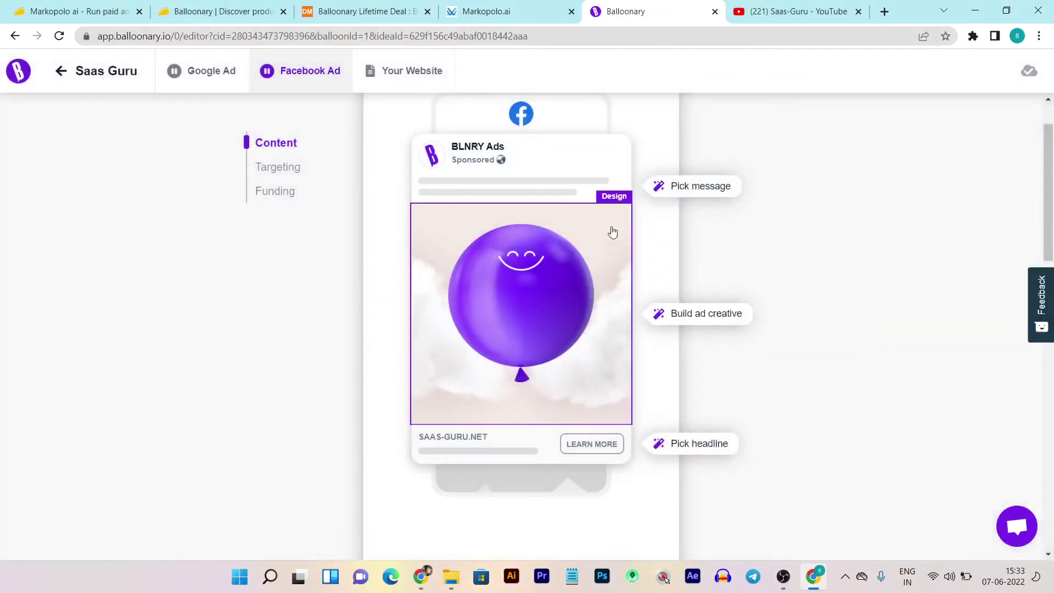
Set the ad message to the AI suggestion 'Get the best deals on the best software as a service products'.
left_click(533, 188)
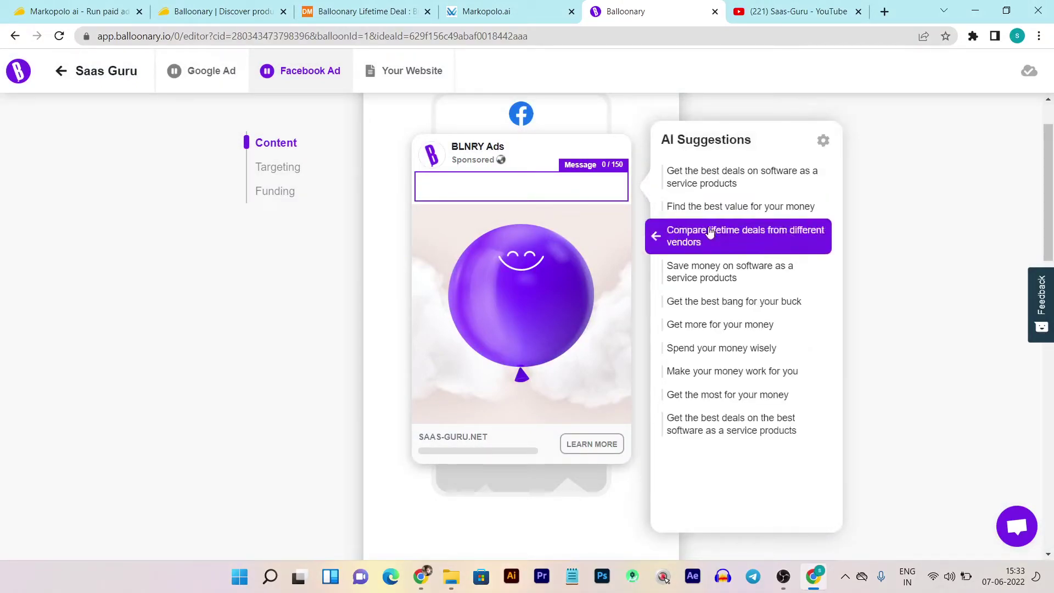
left_click(712, 432)
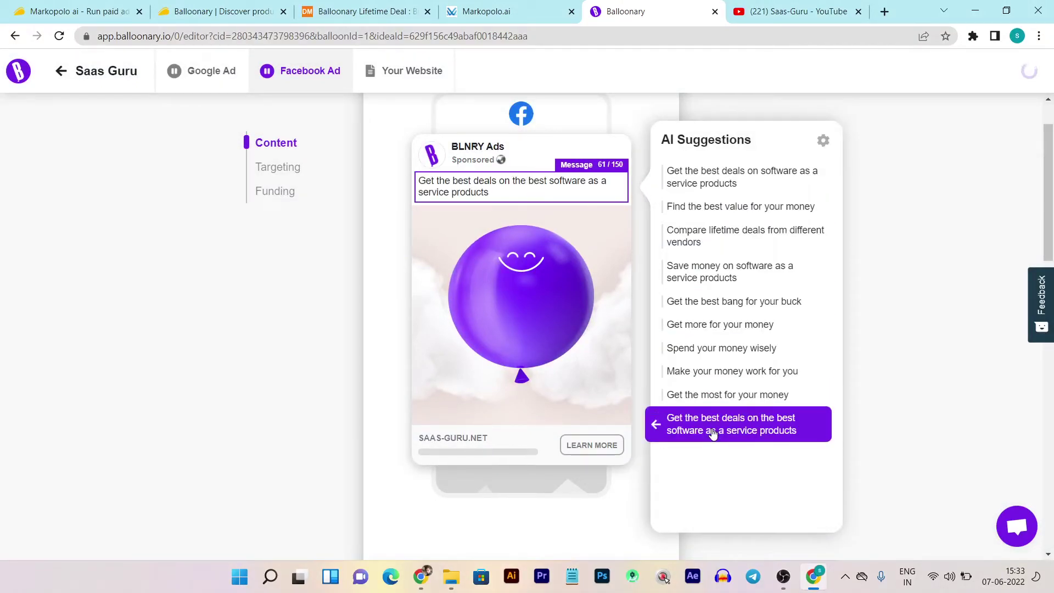
left_click(542, 291)
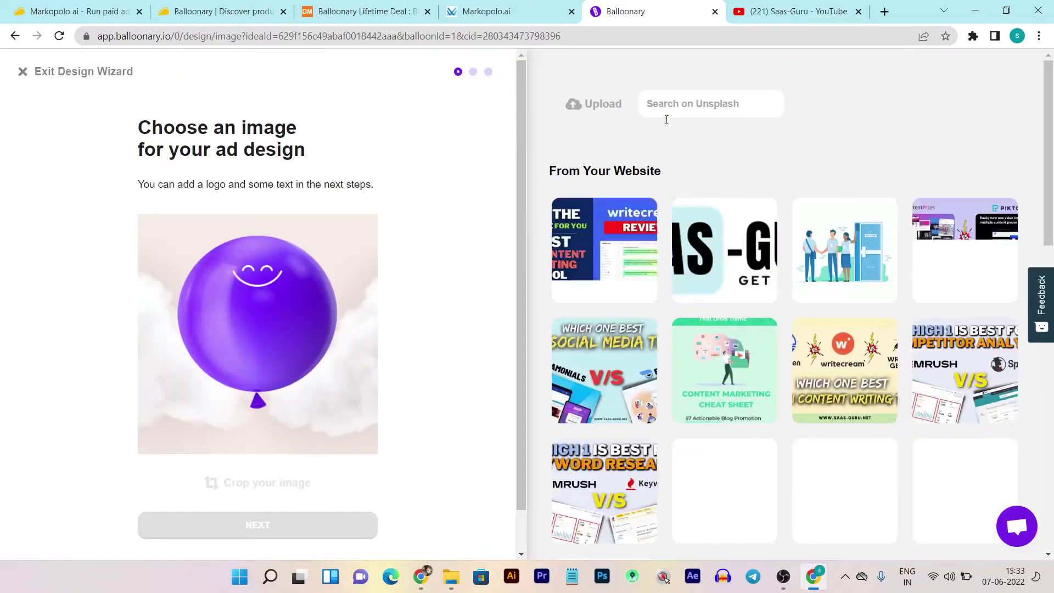
Try the colourful SALE photo and its layout options, then exit the Design Wizard to the ad editor.
scroll(819, 370, "down", 5)
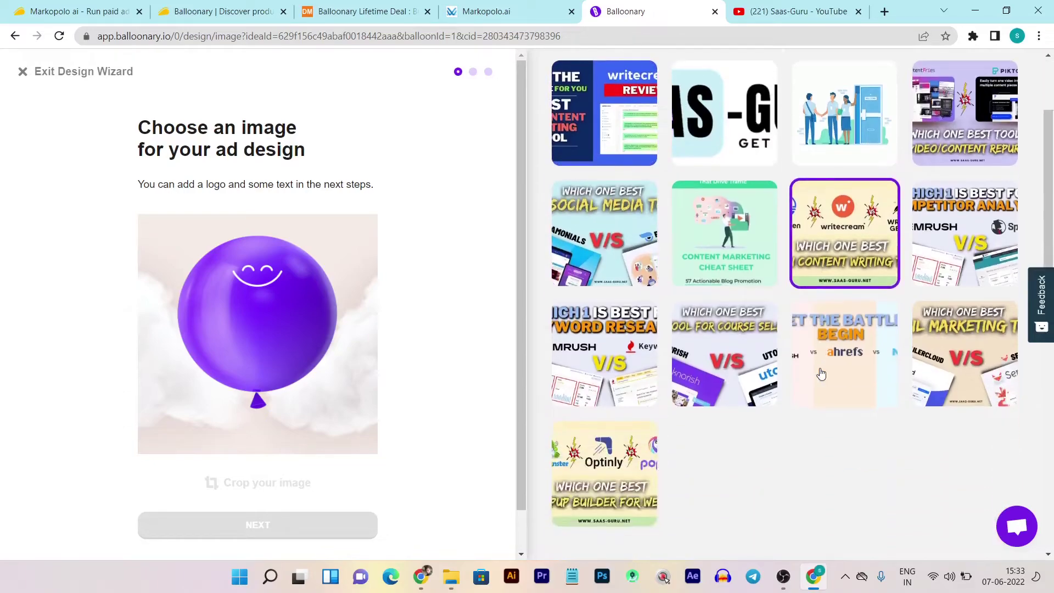
scroll(818, 371, "up", 2)
scroll(819, 372, "up", 3)
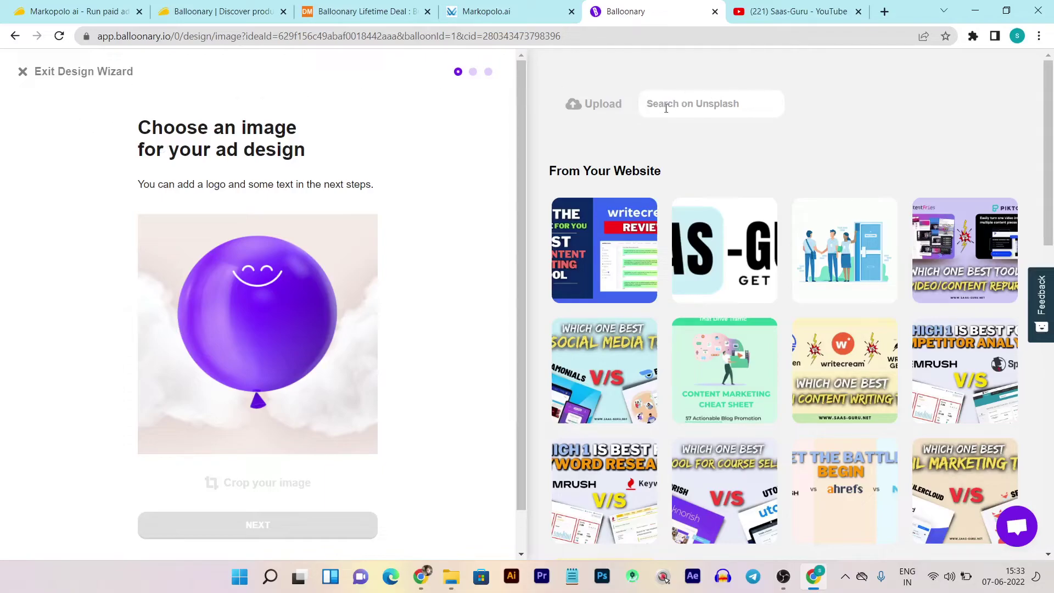
scroll(723, 158, "down", 12)
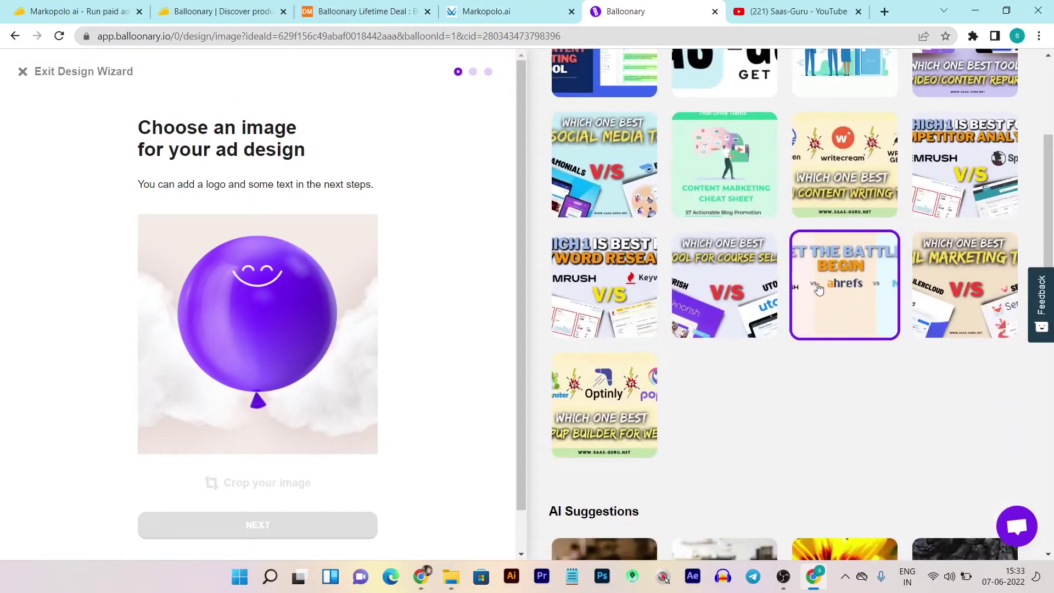
scroll(723, 247, "down", 1)
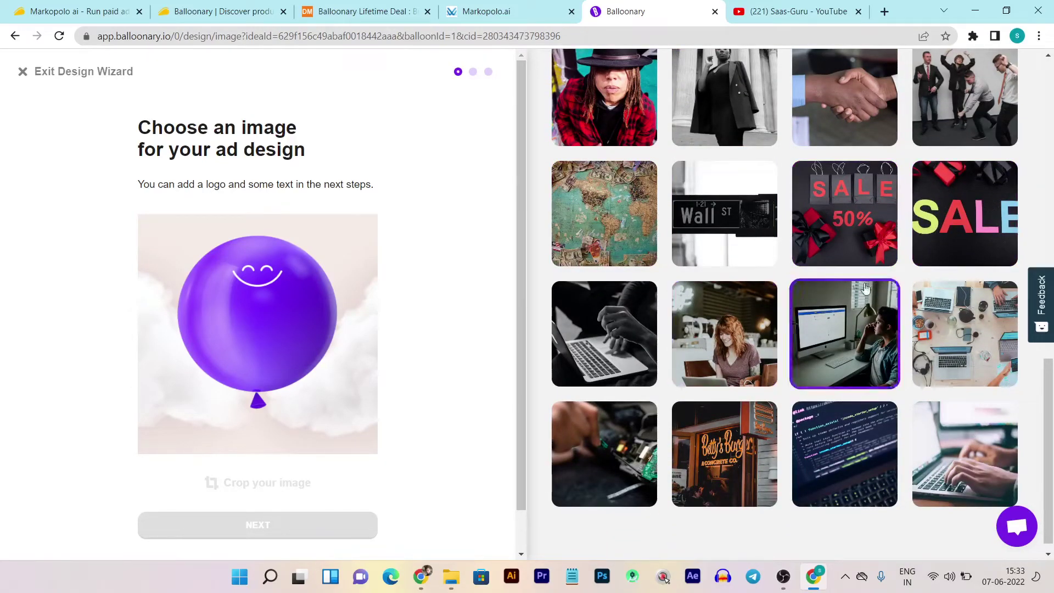
left_click(956, 238)
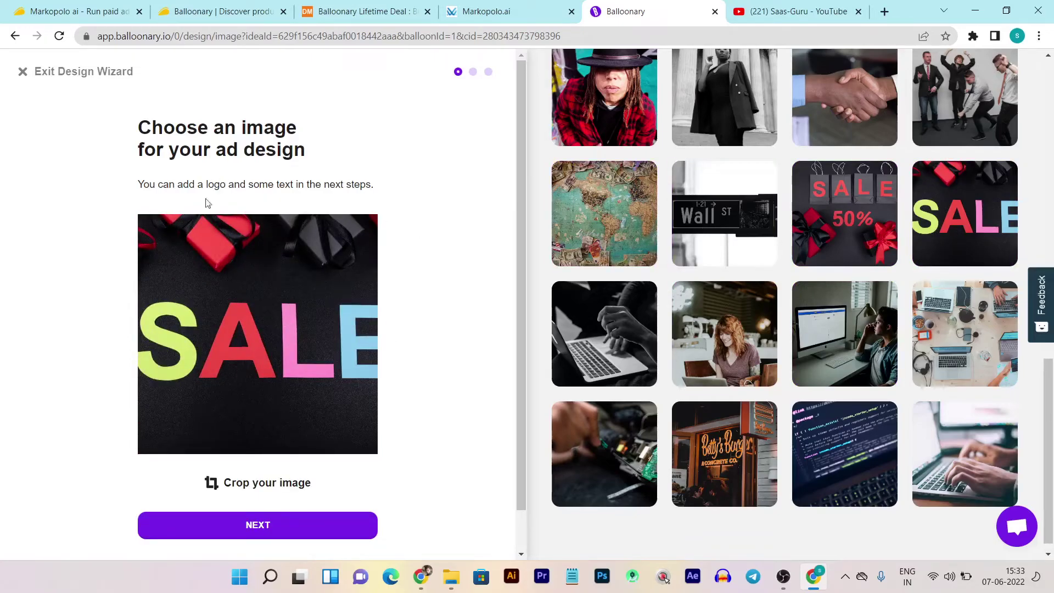
left_click(266, 529)
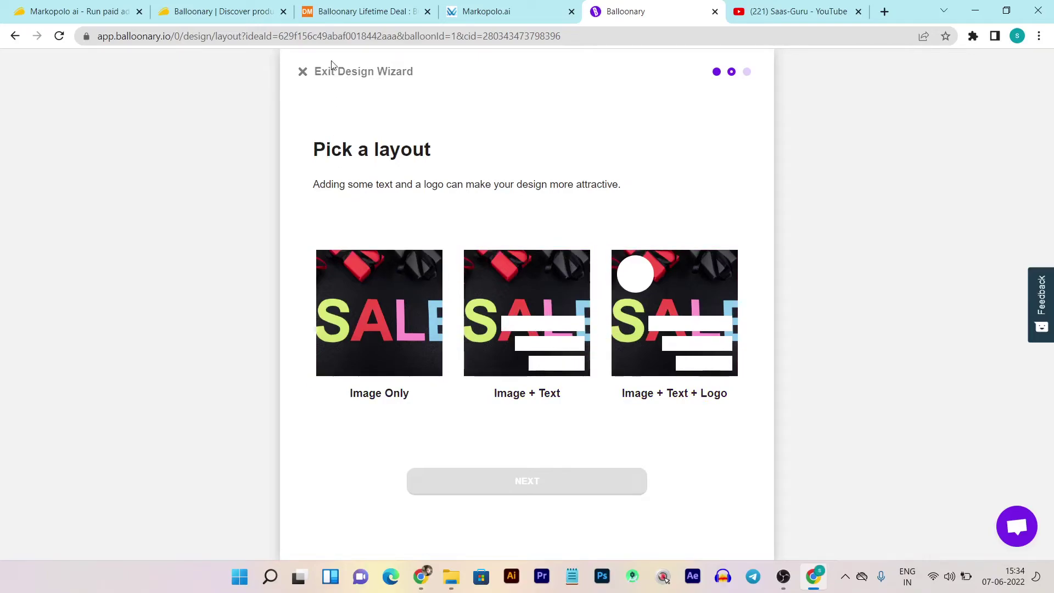
left_click(302, 72)
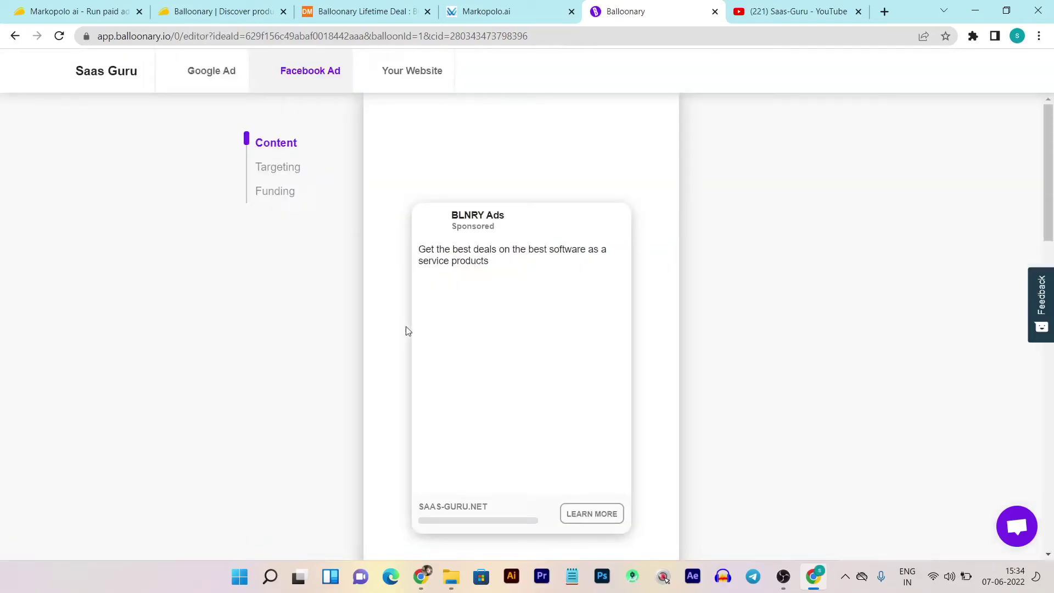
Set the ad headline to the AI suggestion 'Get the best value for your money'.
scroll(525, 388, "down", 1)
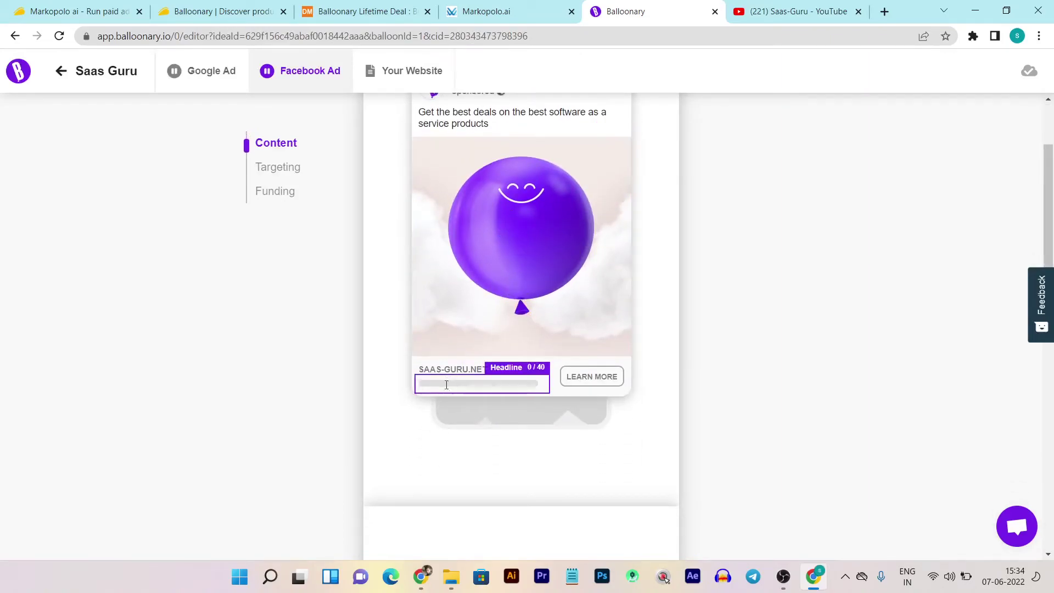
left_click(491, 389)
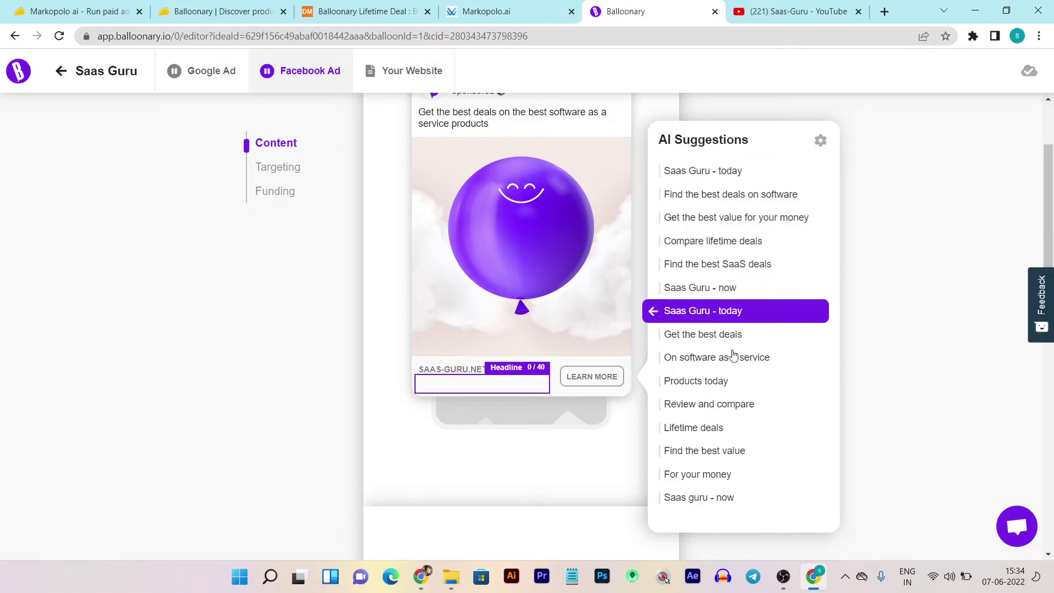
left_click(716, 220)
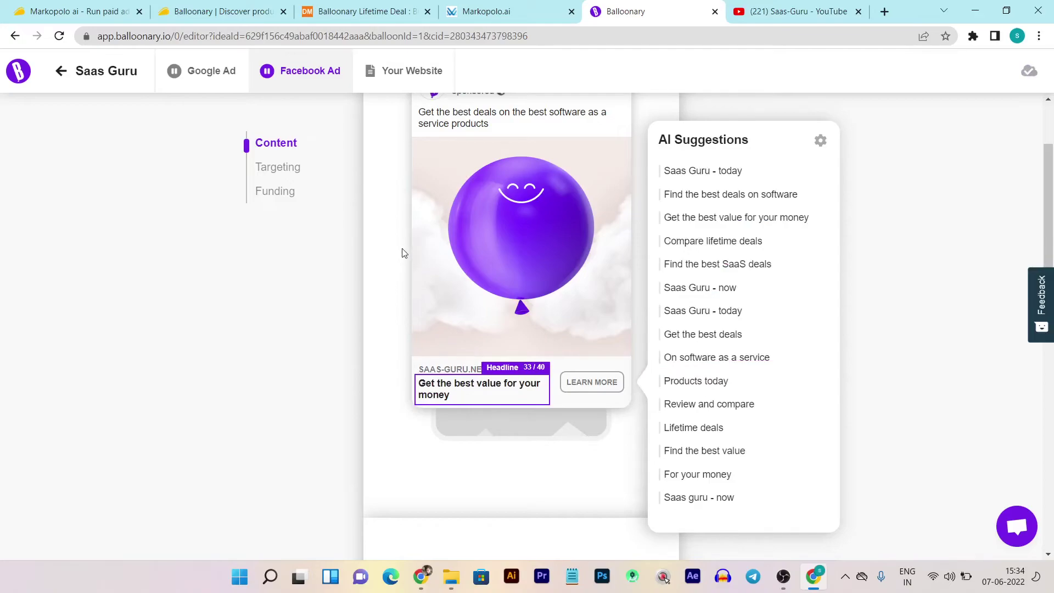
scroll(403, 252, "up", 3)
left_click(285, 170)
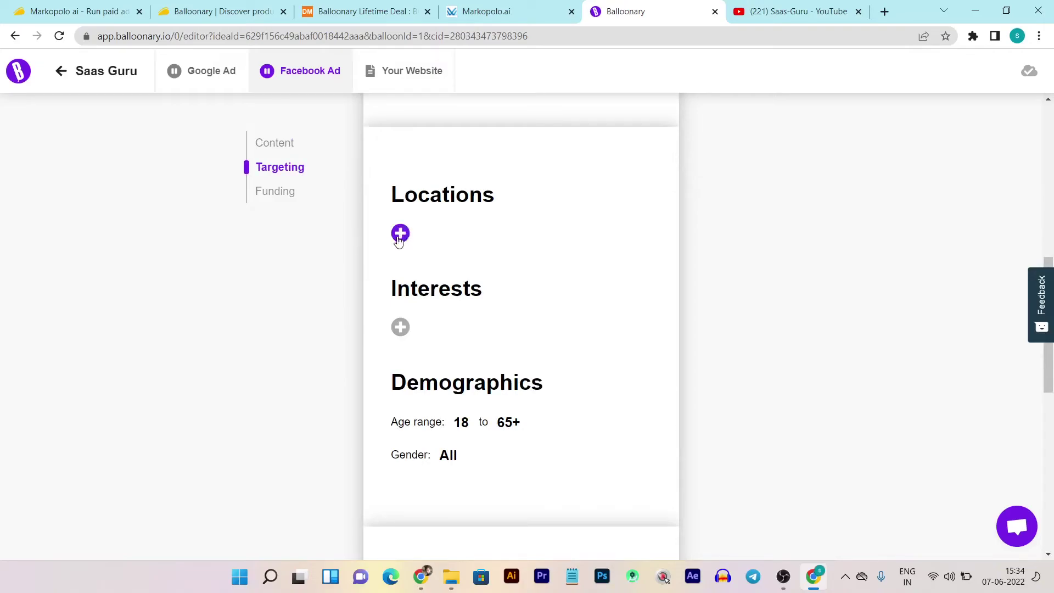
Add United States and Luxembourg as the ad's target locations.
left_click(400, 233)
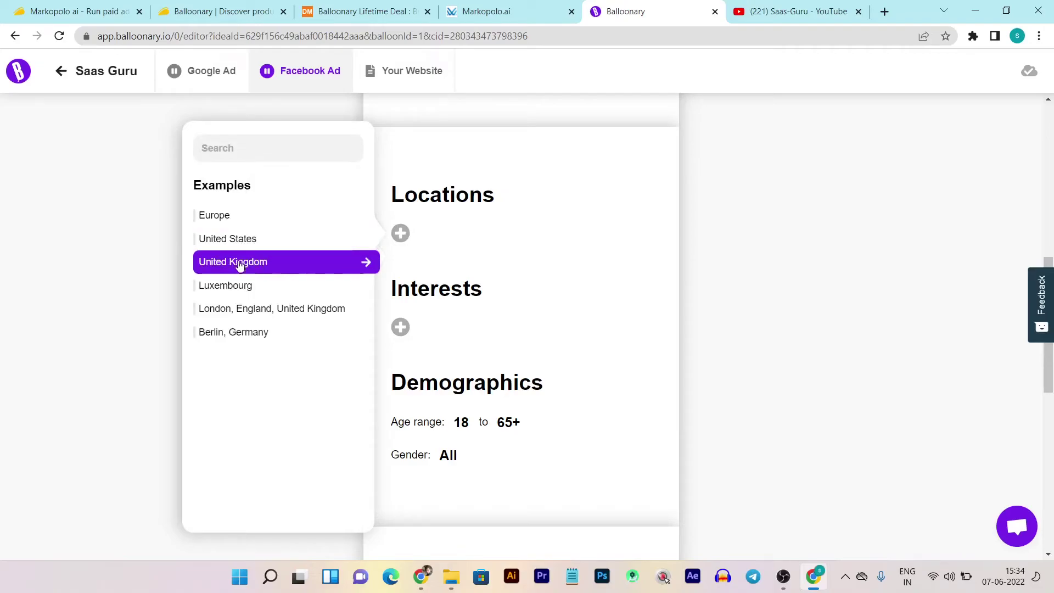
left_click(214, 246)
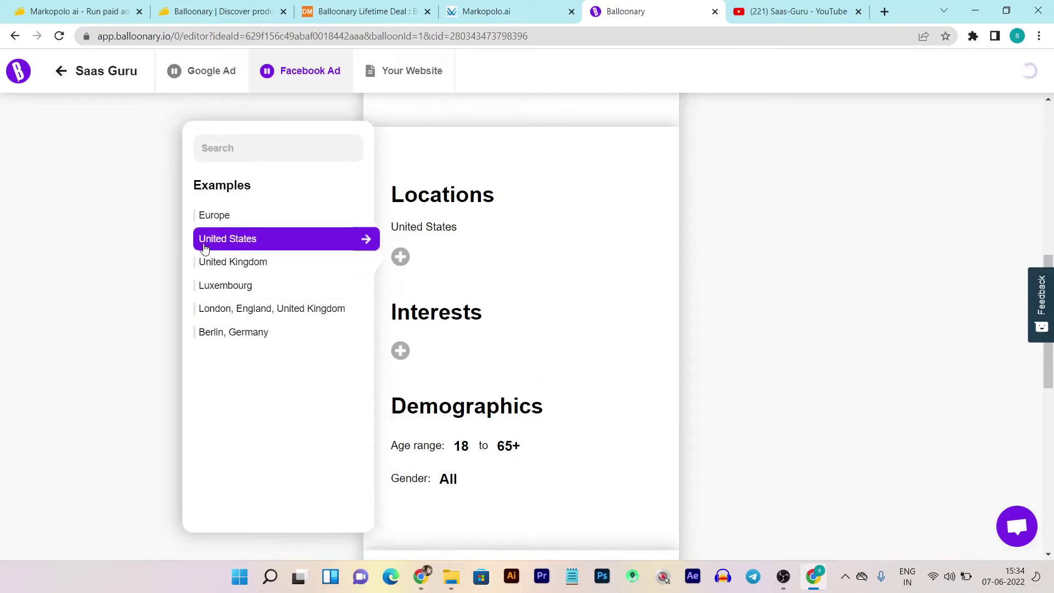
left_click(226, 285)
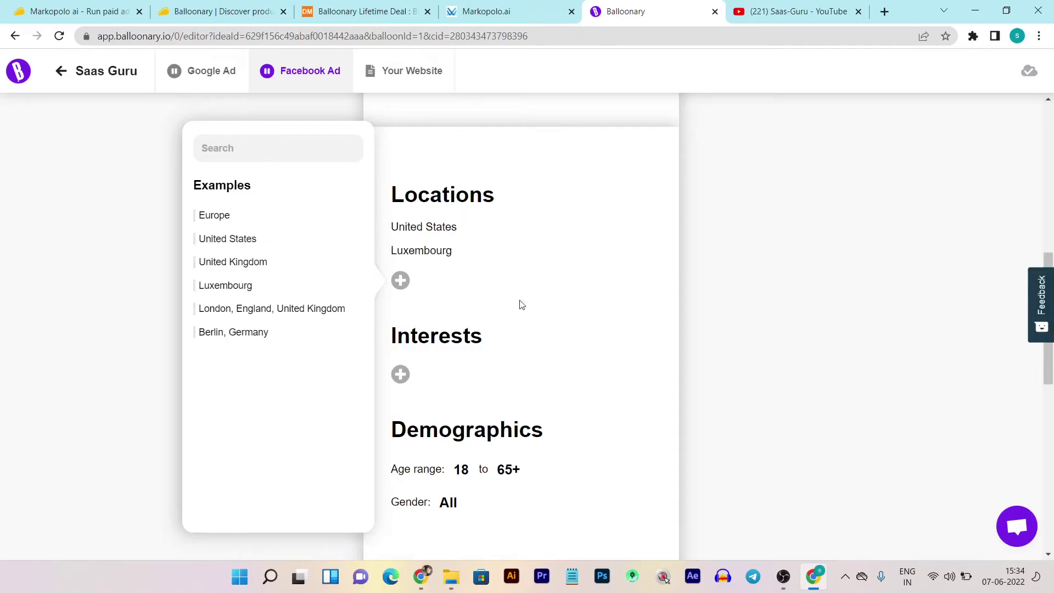
Add the interests Software as a service, Technology, Business and Web design, then view the €250 budget.
left_click(400, 375)
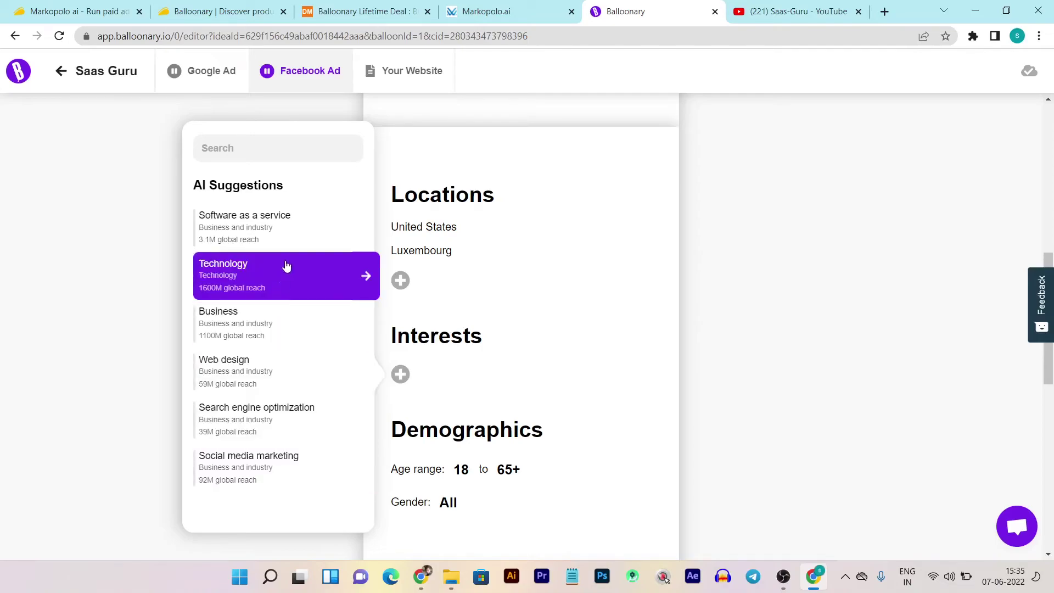
left_click(237, 233)
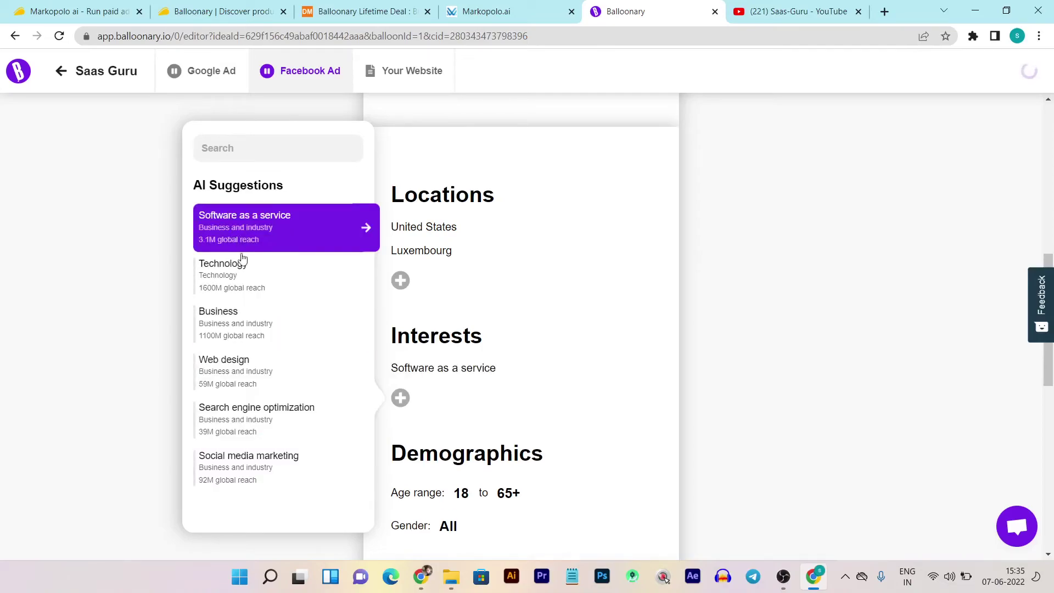
left_click(242, 281)
left_click(244, 324)
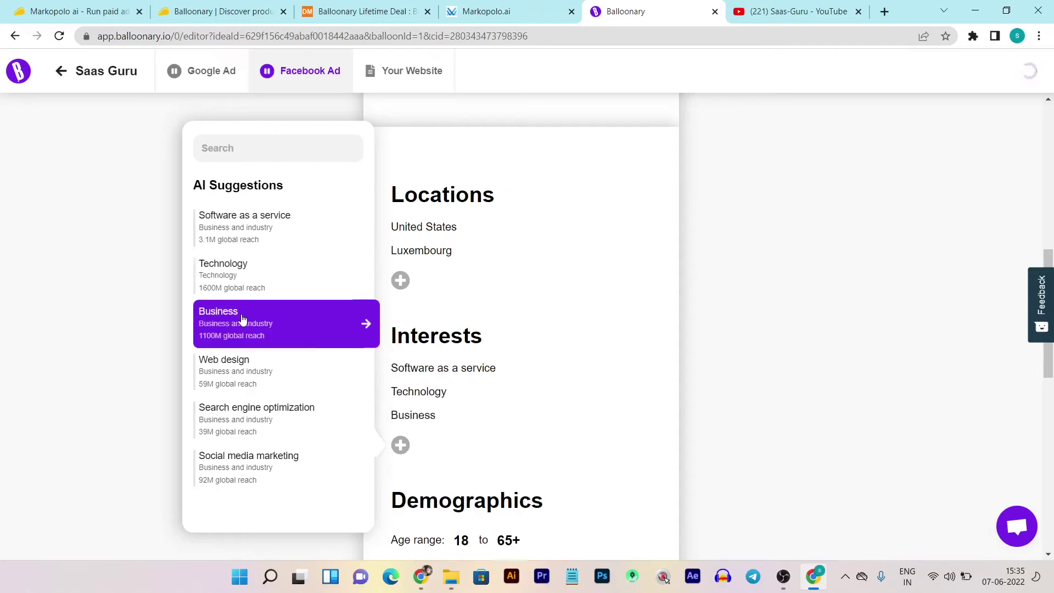
left_click(244, 371)
scroll(521, 373, "down", 1)
scroll(521, 373, "down", 2)
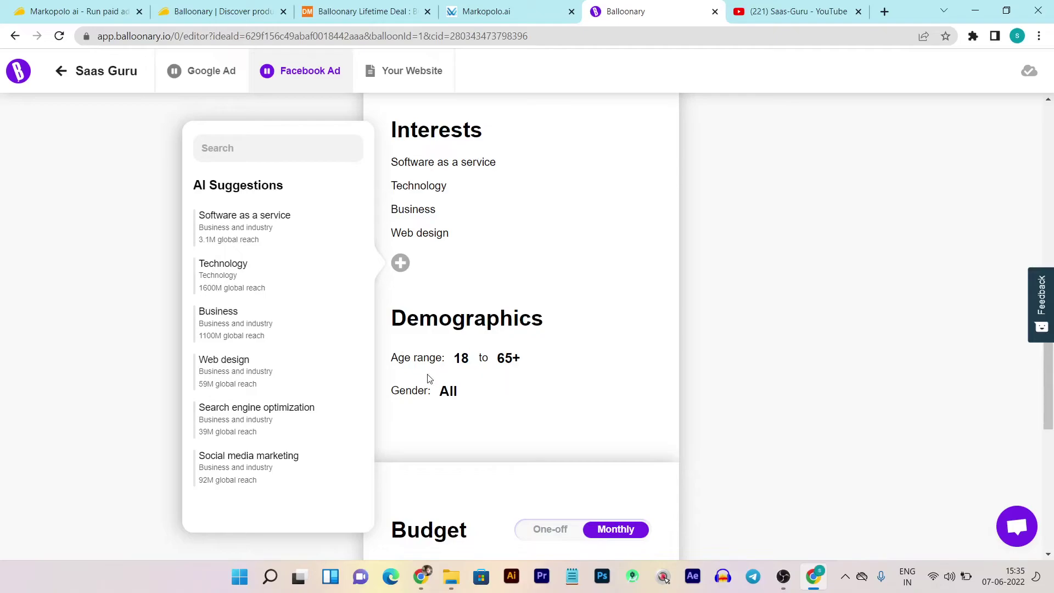
left_click(414, 403)
scroll(513, 402, "down", 6)
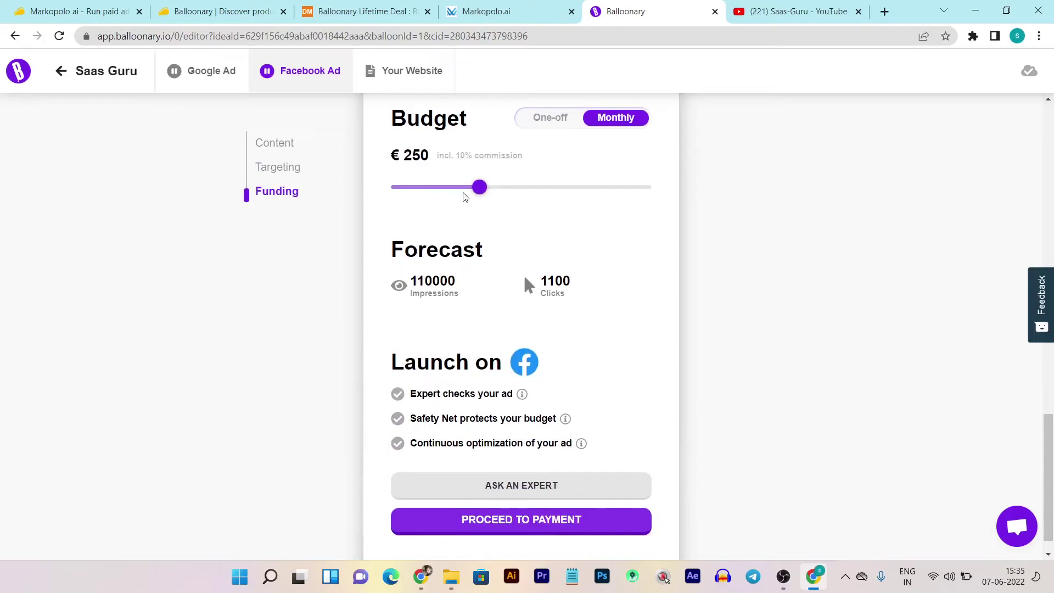
Lower the monthly ad budget to €100, forecasting 46000 impressions and 440 clicks.
left_click_drag(478, 188, 398, 189)
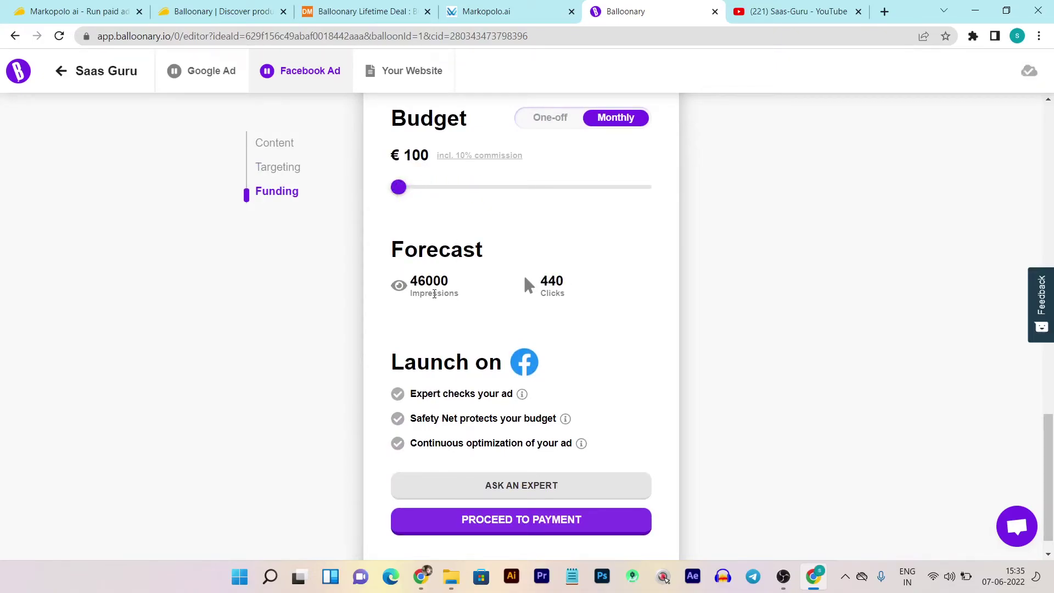
scroll(470, 301, "up", 10)
scroll(528, 296, "down", 10)
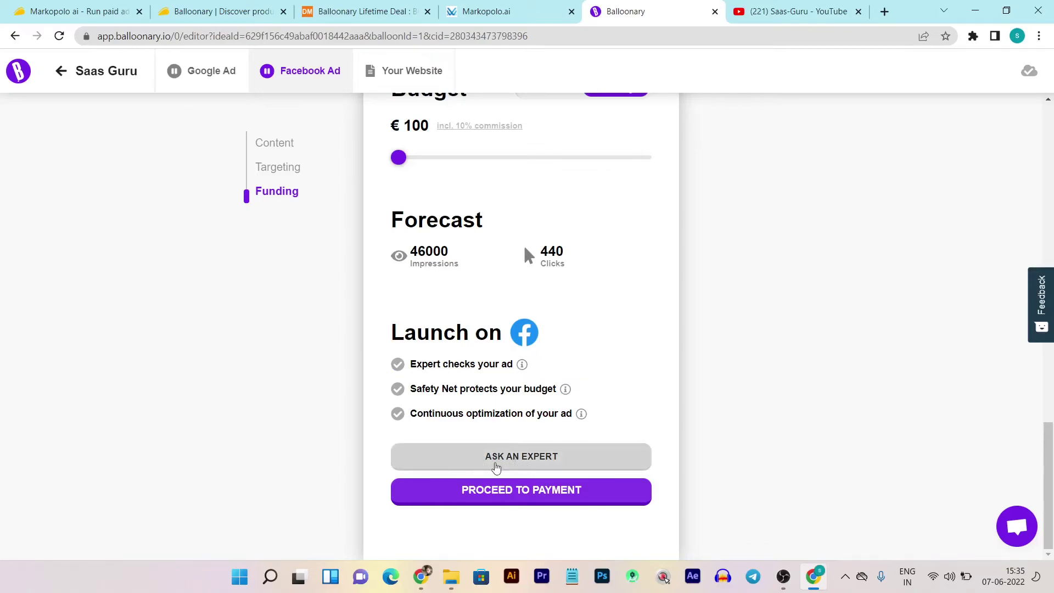
Start an expert support chat with Other as the question topic.
left_click(556, 464)
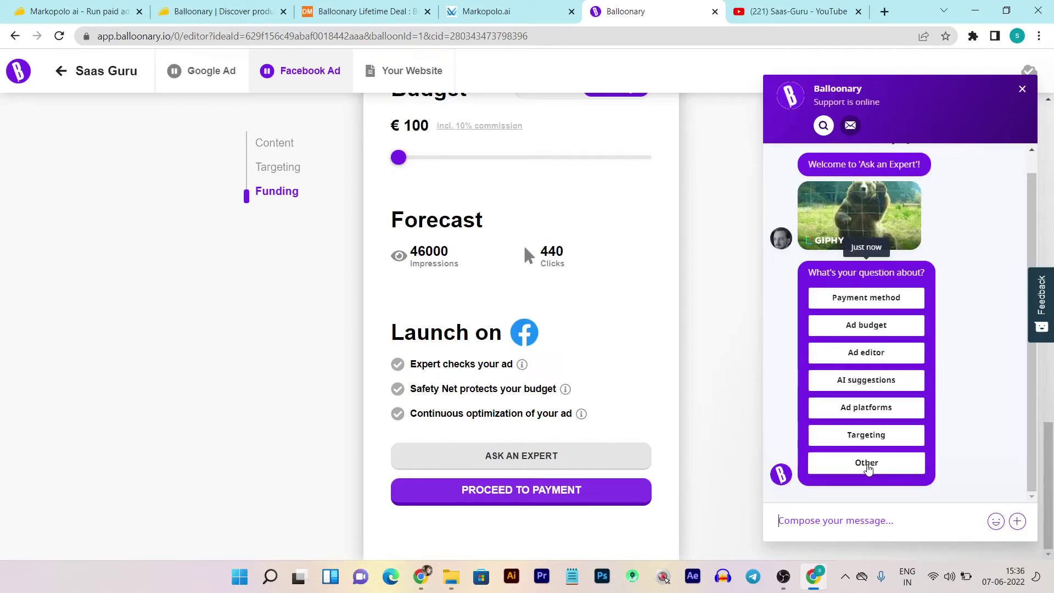
left_click(868, 466)
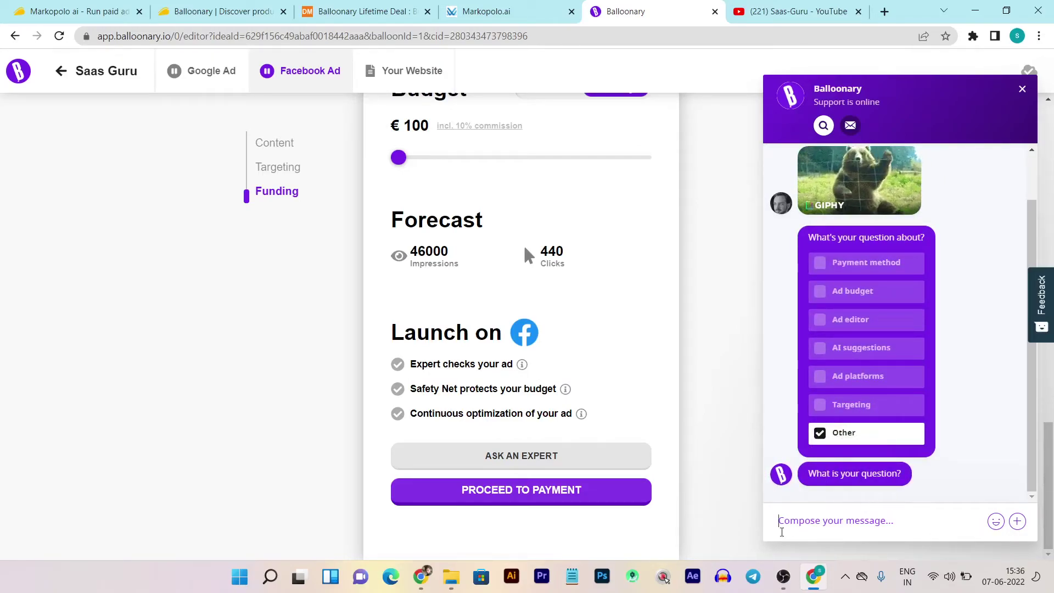
left_click(833, 527)
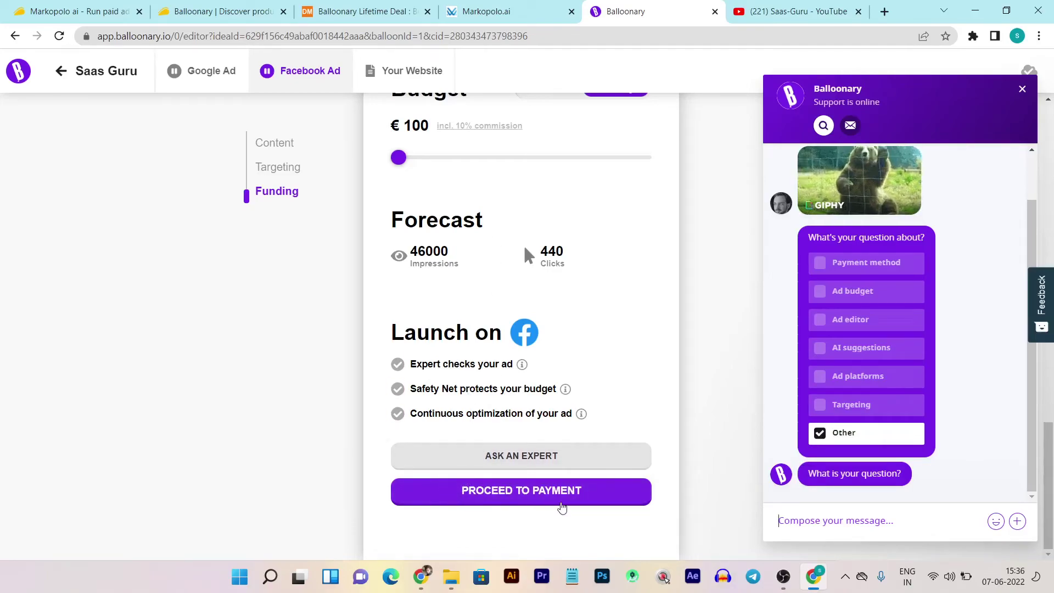
scroll(466, 308, "up", 15)
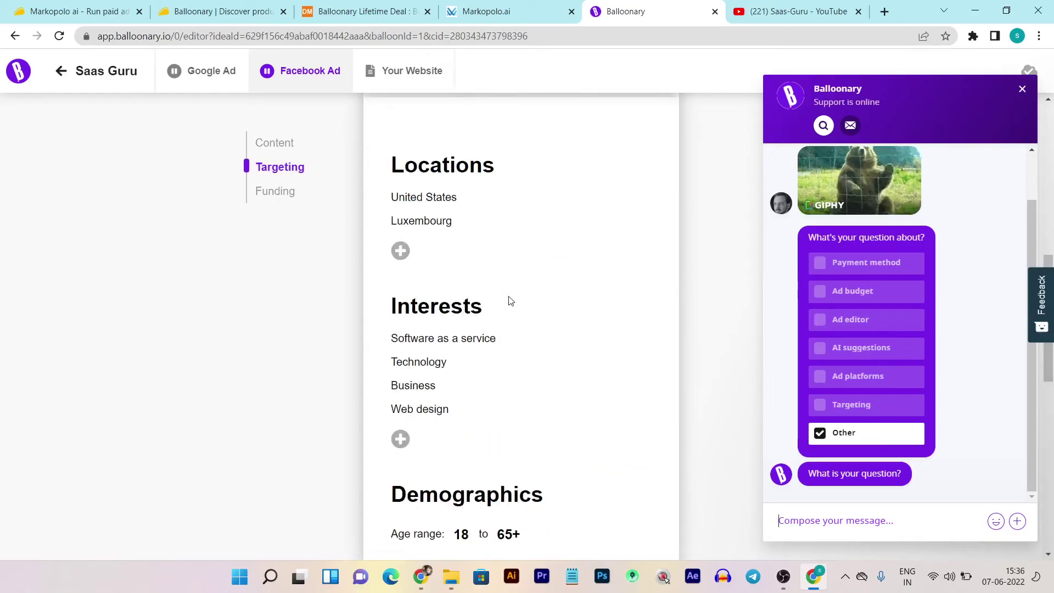
Go back to the Saas Guru campaign overview and open its Your Website settings.
scroll(509, 299, "up", 4)
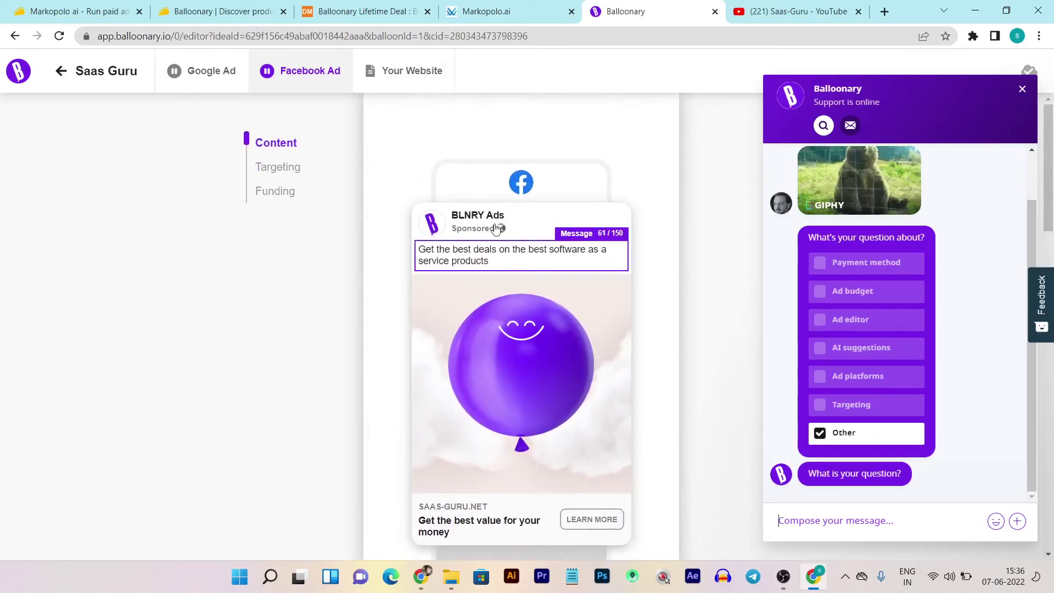
left_click(76, 83)
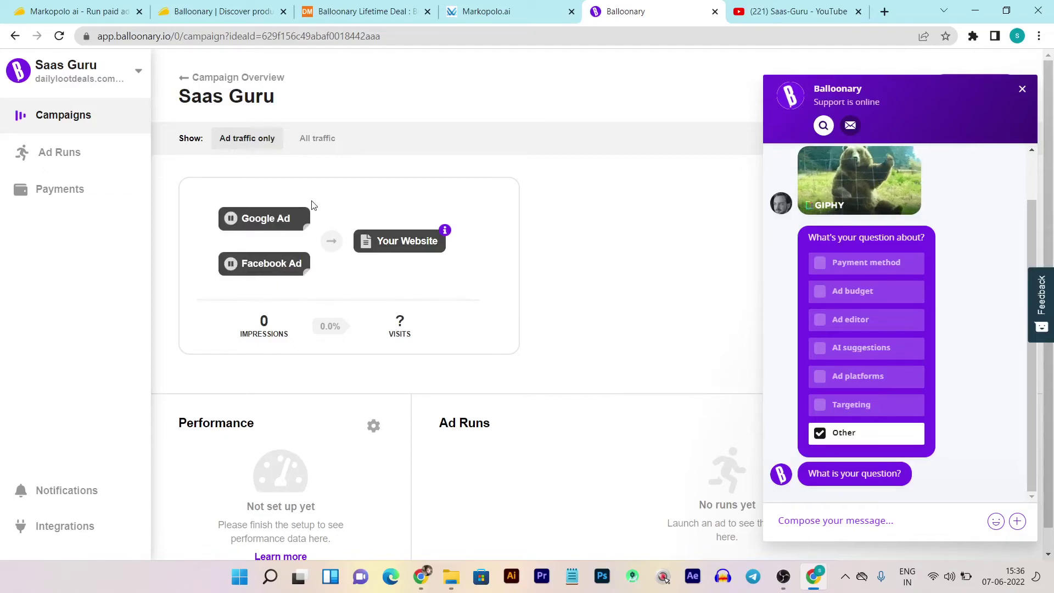
left_click(409, 244)
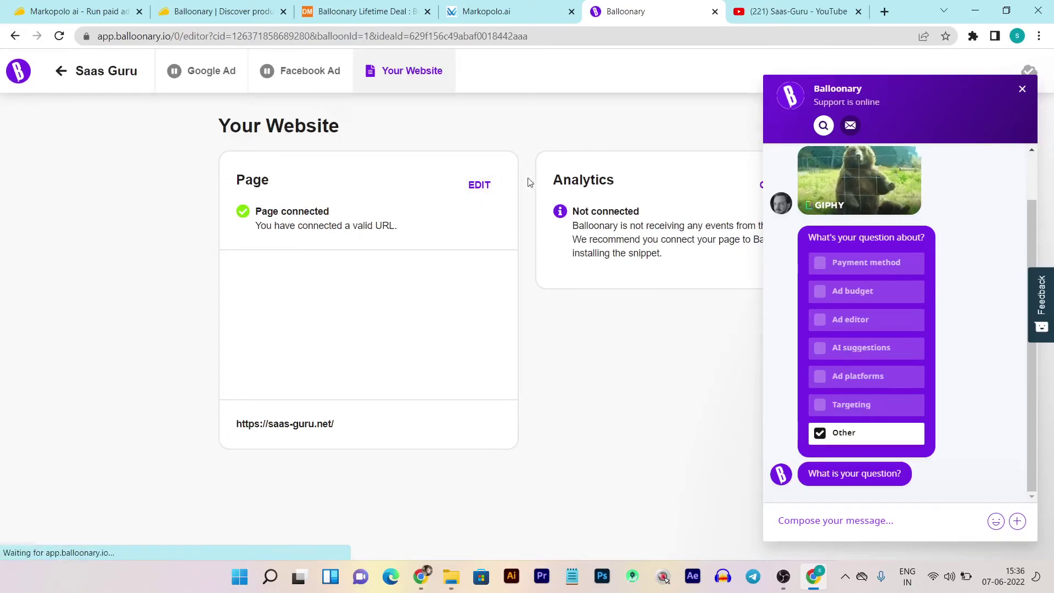
Close the support chat, view the Analytics tracking snippet, and return to the Campaigns list.
left_click(1022, 90)
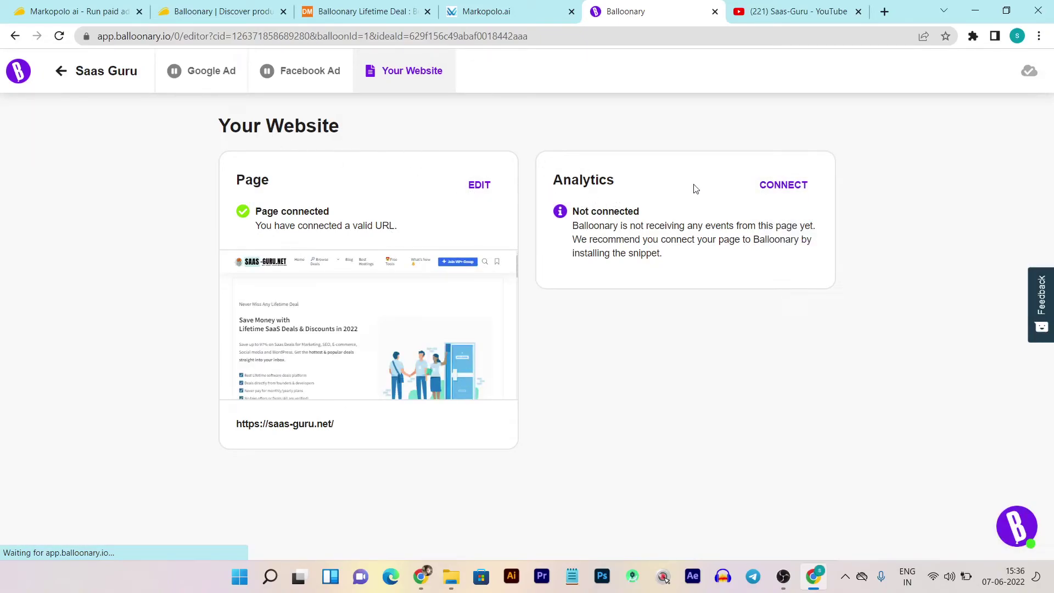
left_click(794, 183)
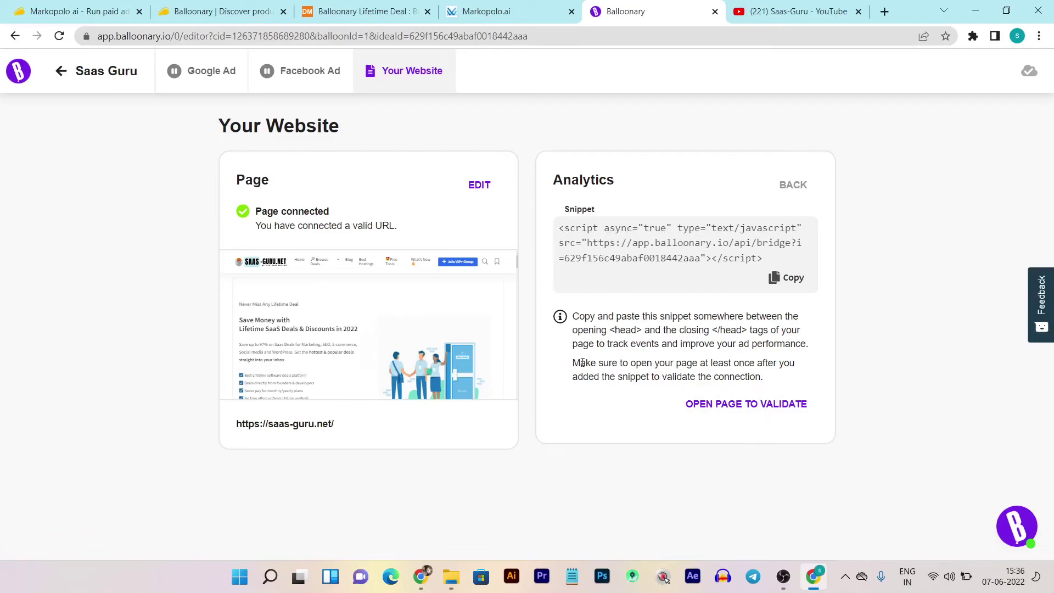
left_click(47, 74)
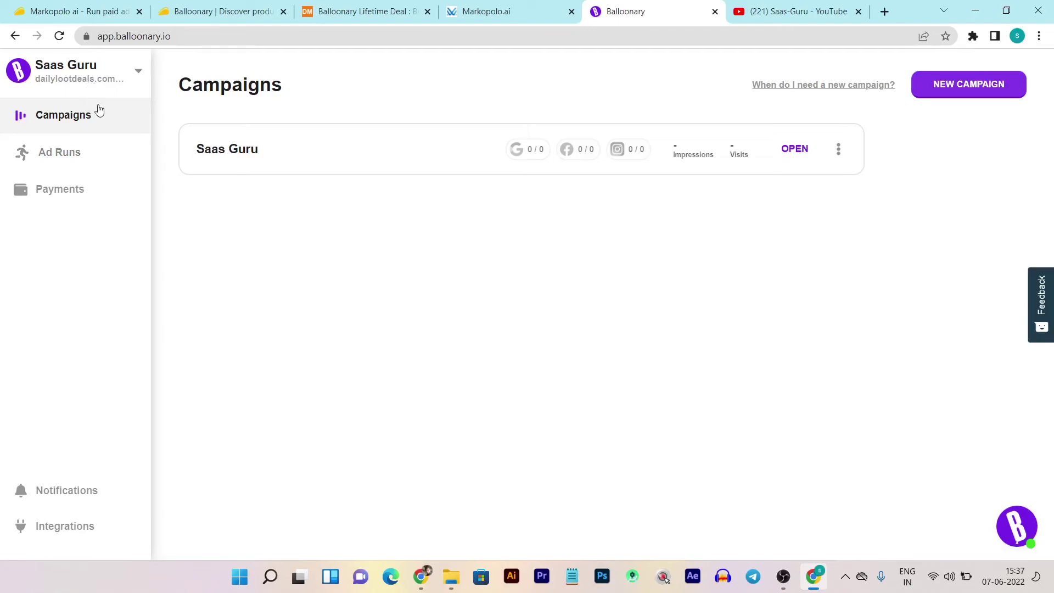
Check the empty Ad Runs page and notifications, then switch to Markopolo.ai's Nucleus page.
left_click(55, 157)
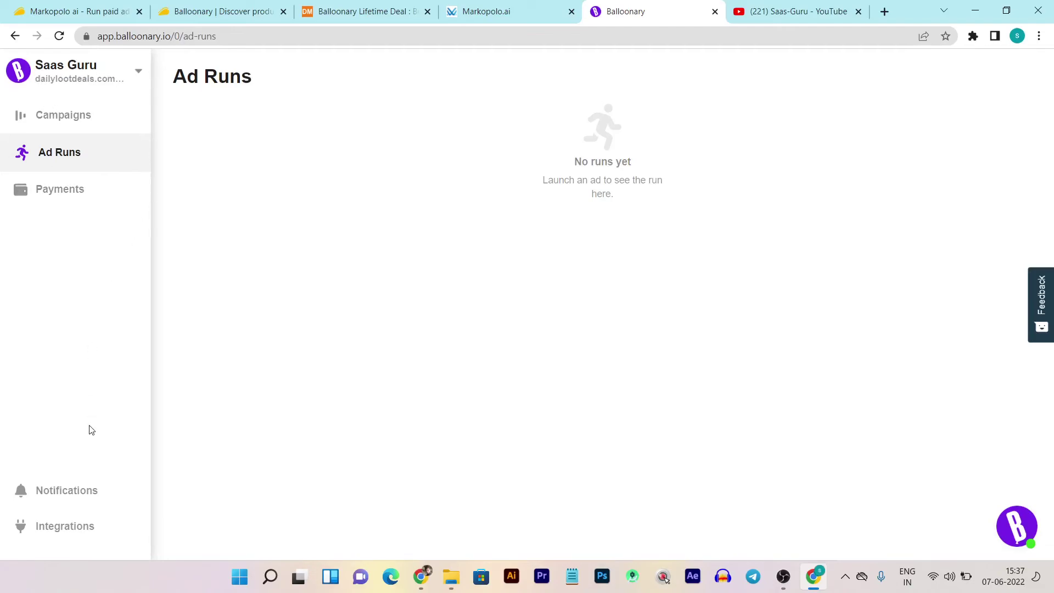
left_click(67, 490)
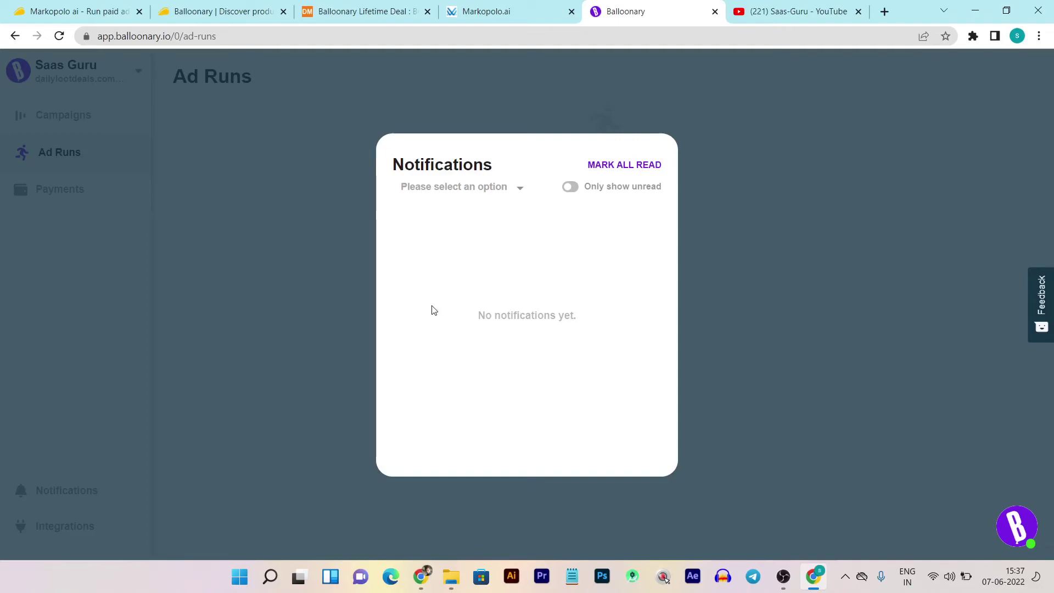
left_click(697, 256)
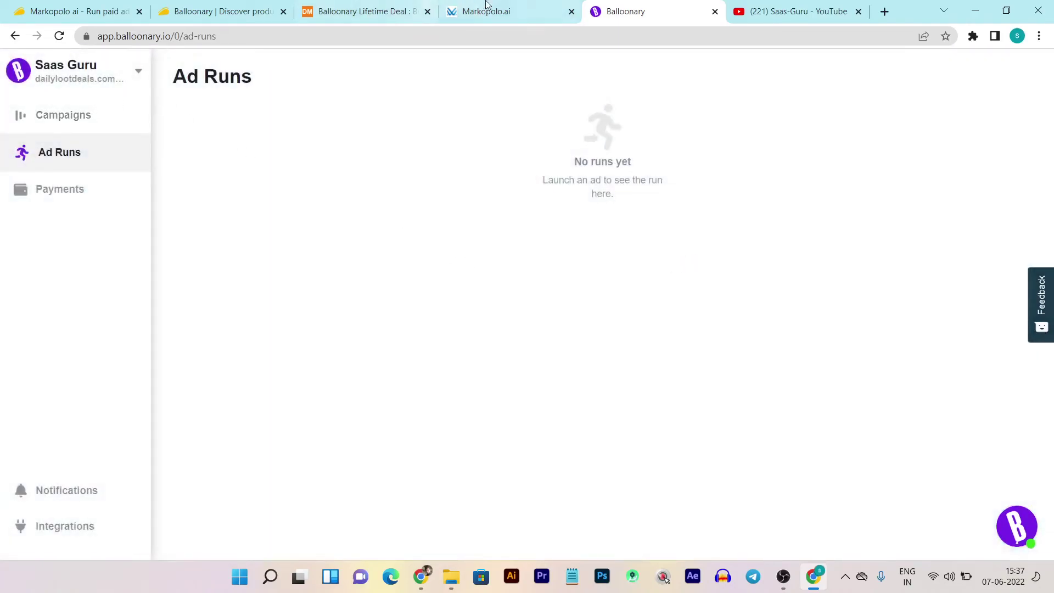
left_click(511, 7)
mouse_move(3, 332)
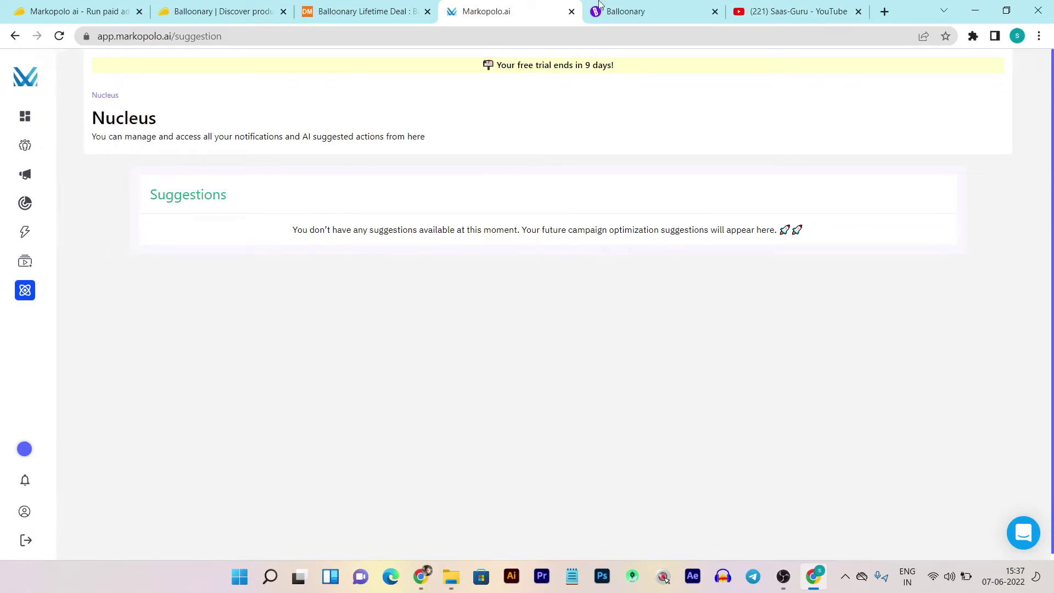
Compare Balloonary's empty Ad Runs with Markopolo.ai's empty Nucleus suggestions, then view Balloonary's AppSumo deal.
left_click(620, 10)
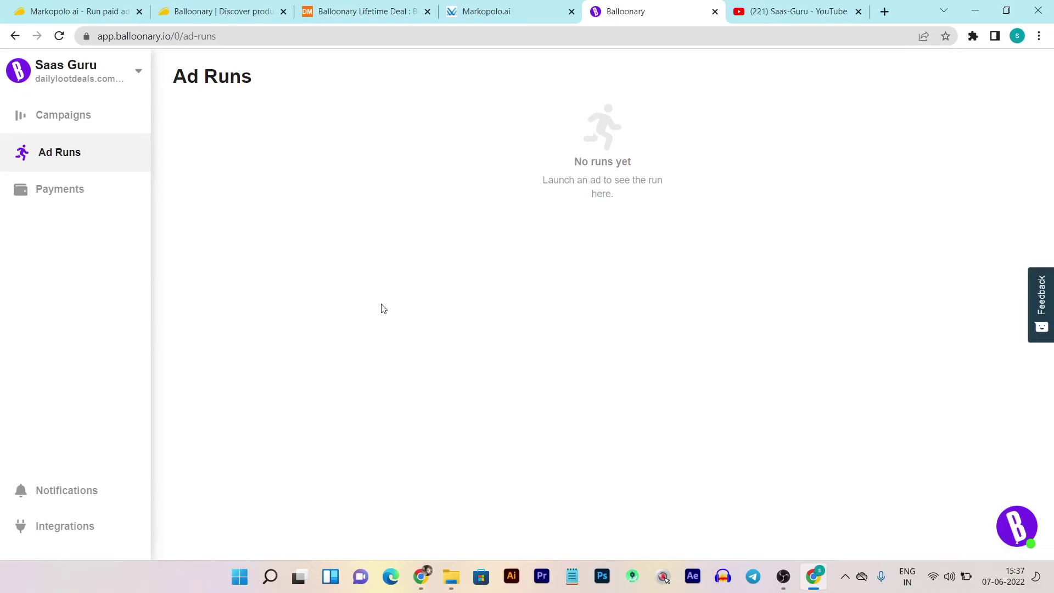
left_click(557, 9)
mouse_move(47, 126)
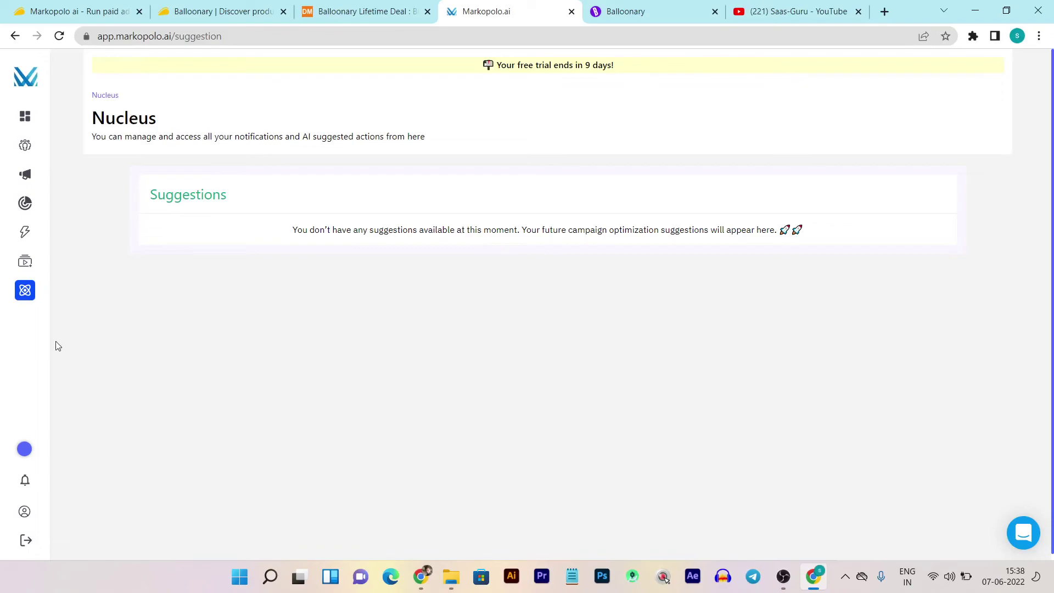
mouse_move(44, 346)
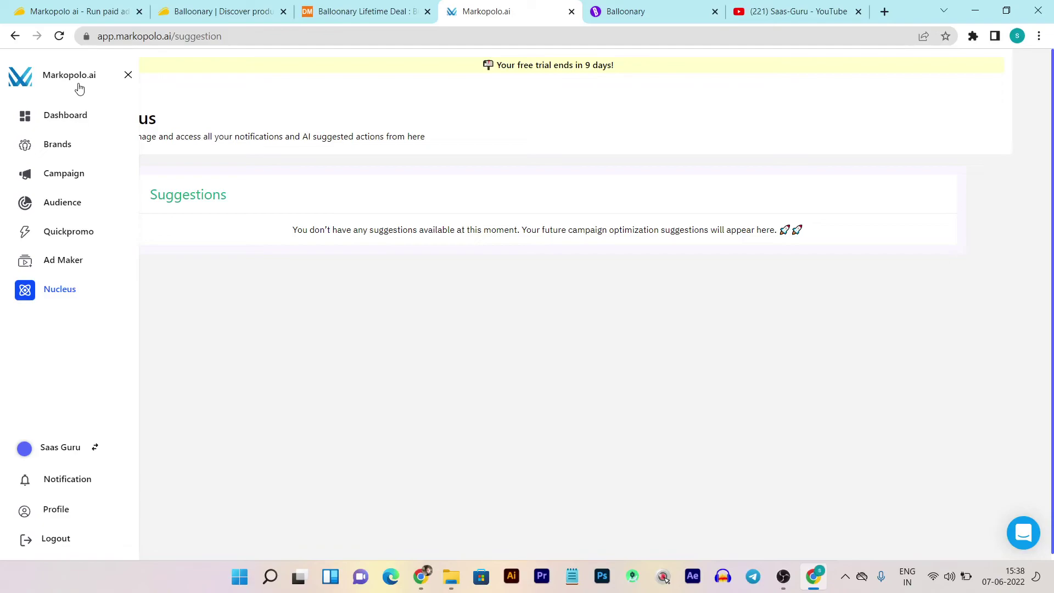
left_click(710, 7)
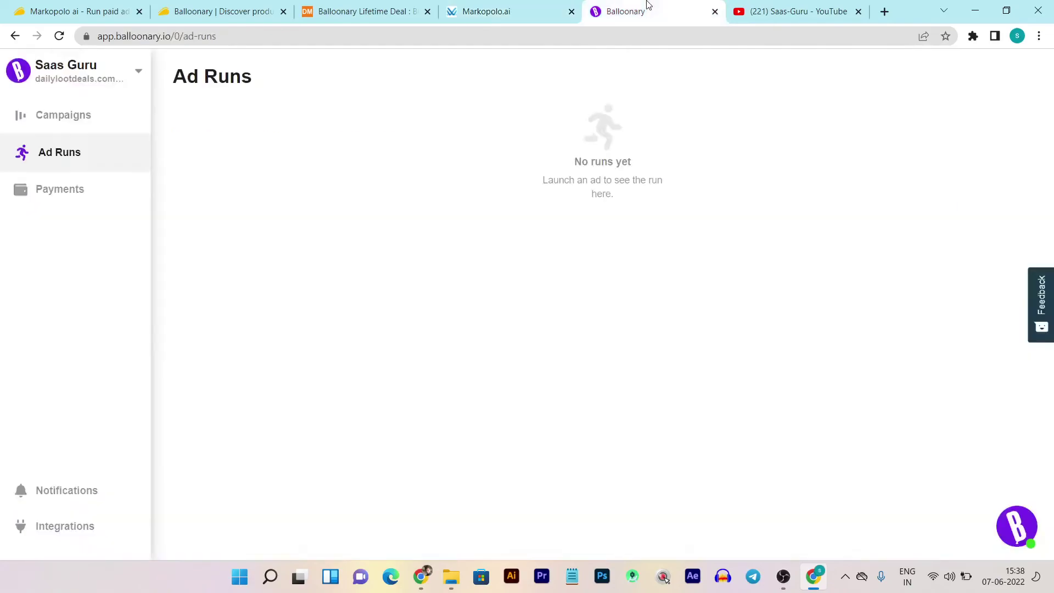
left_click(224, 5)
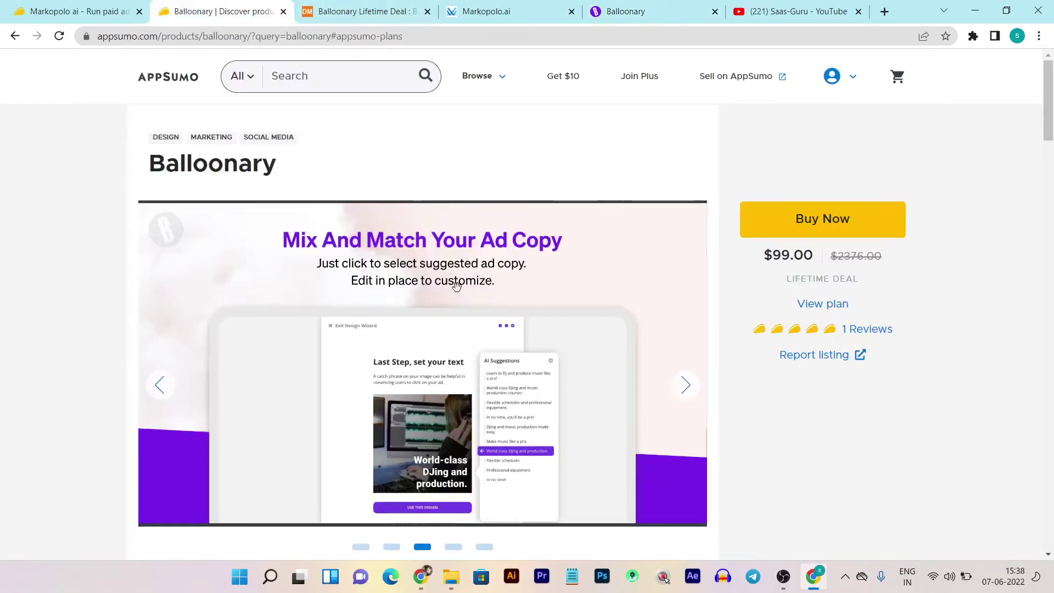
Switch back to the Balloonary app tab.
left_click(651, 5)
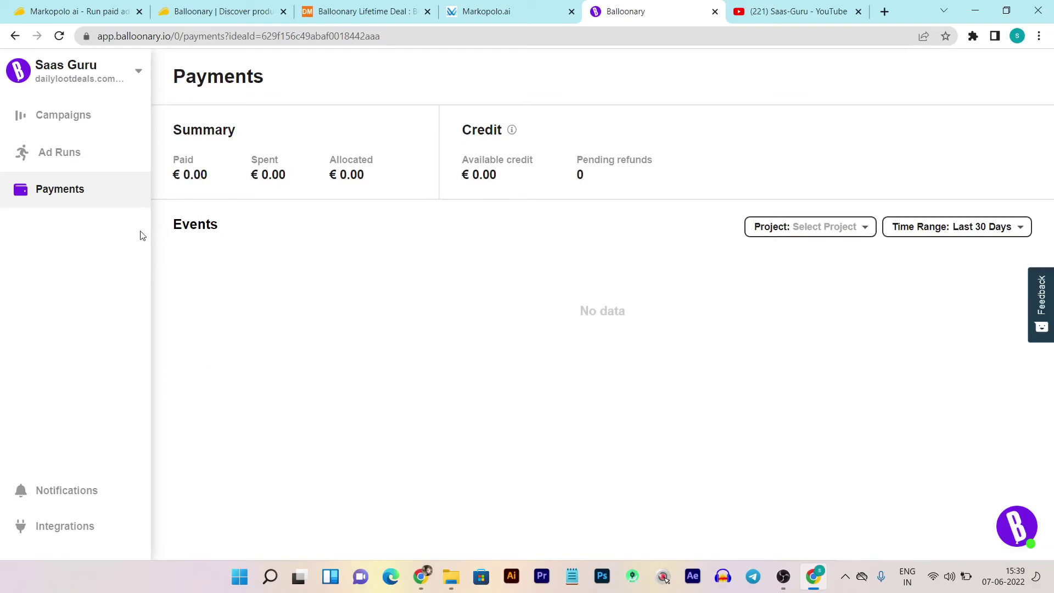
Compare Markopolo.ai's Nucleus page with Balloonary's Payments page.
left_click(506, 8)
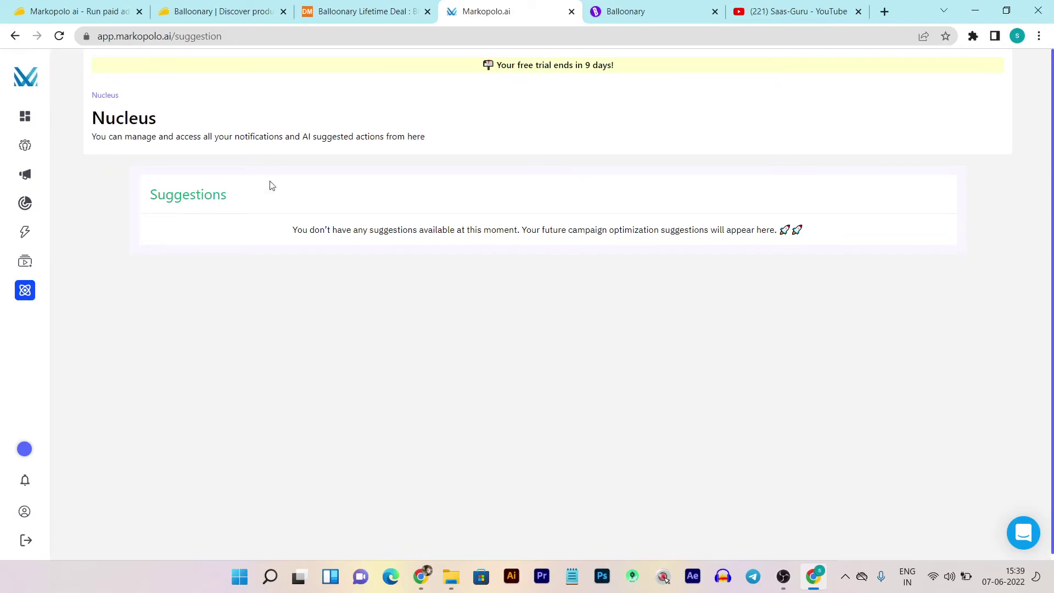
left_click(632, 11)
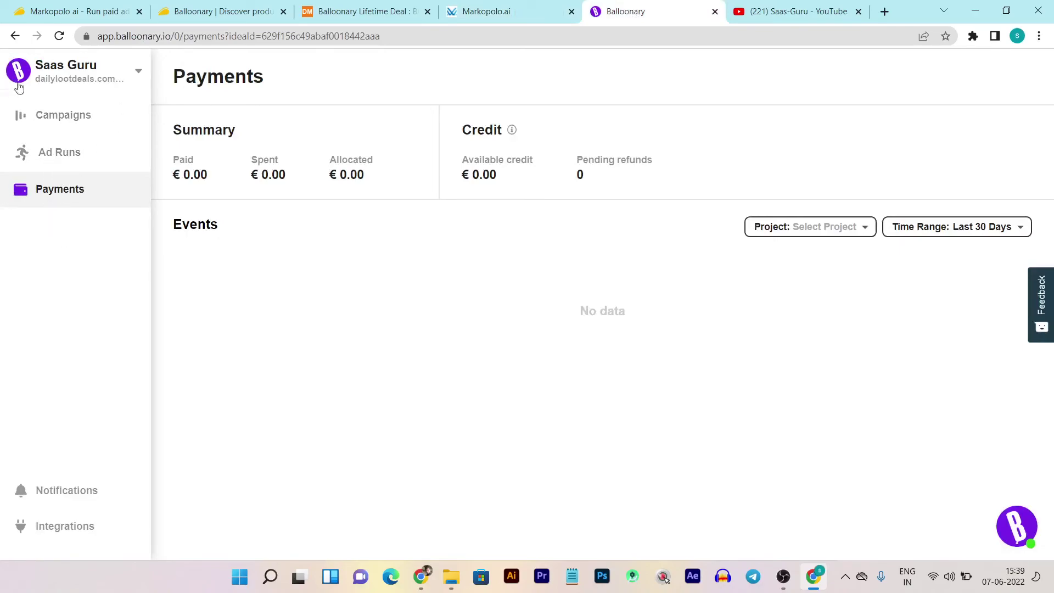
left_click(473, 7)
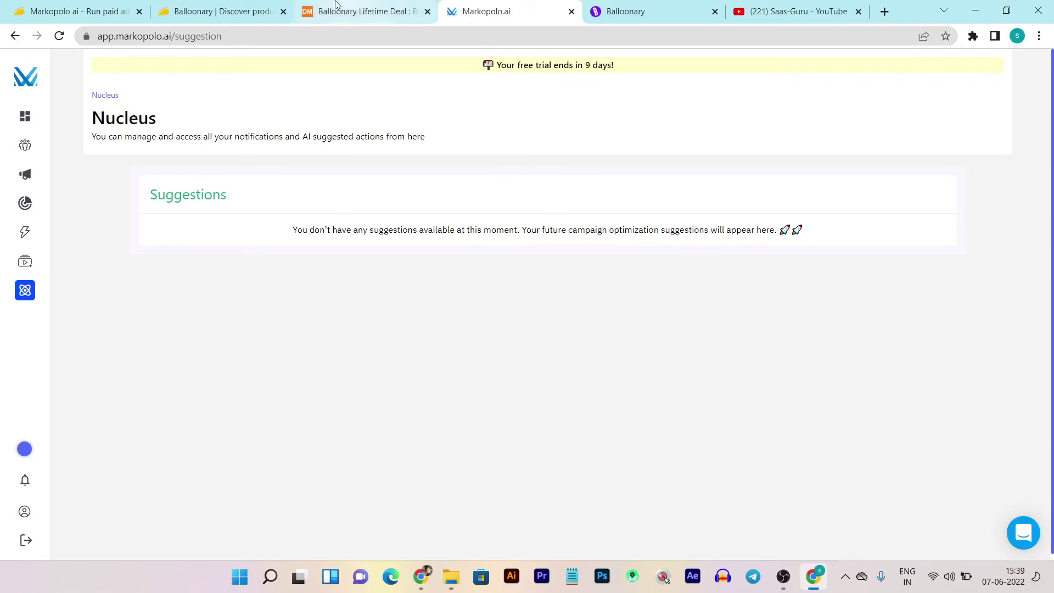
Compare the Markopolo ai ($59) and Balloonary ($99) AppSumo deals, then bring up DealMirror's Balloonary deal.
left_click(107, 11)
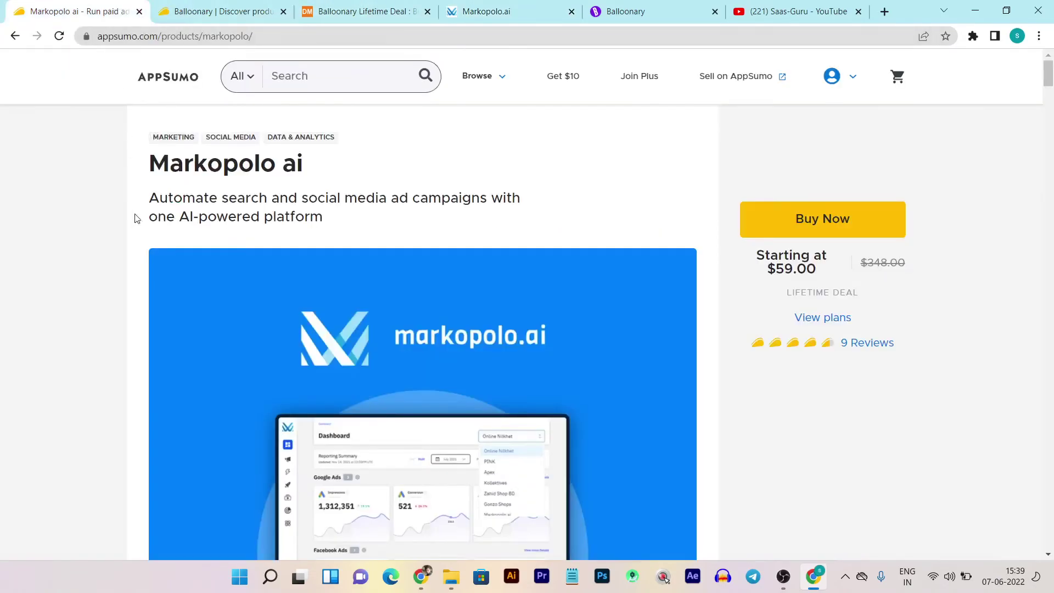
left_click(220, 11)
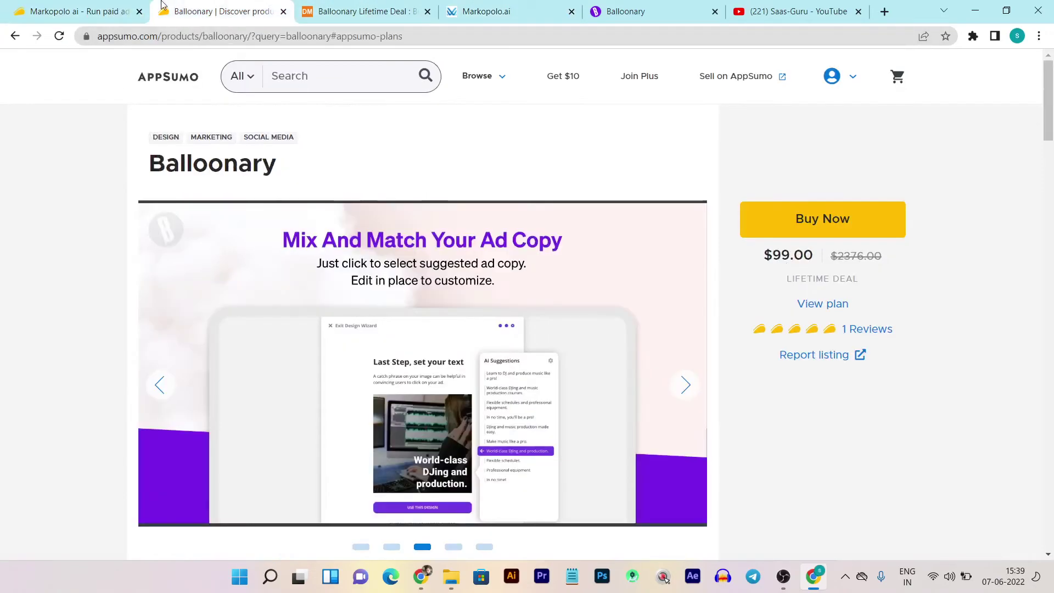
left_click(30, 5)
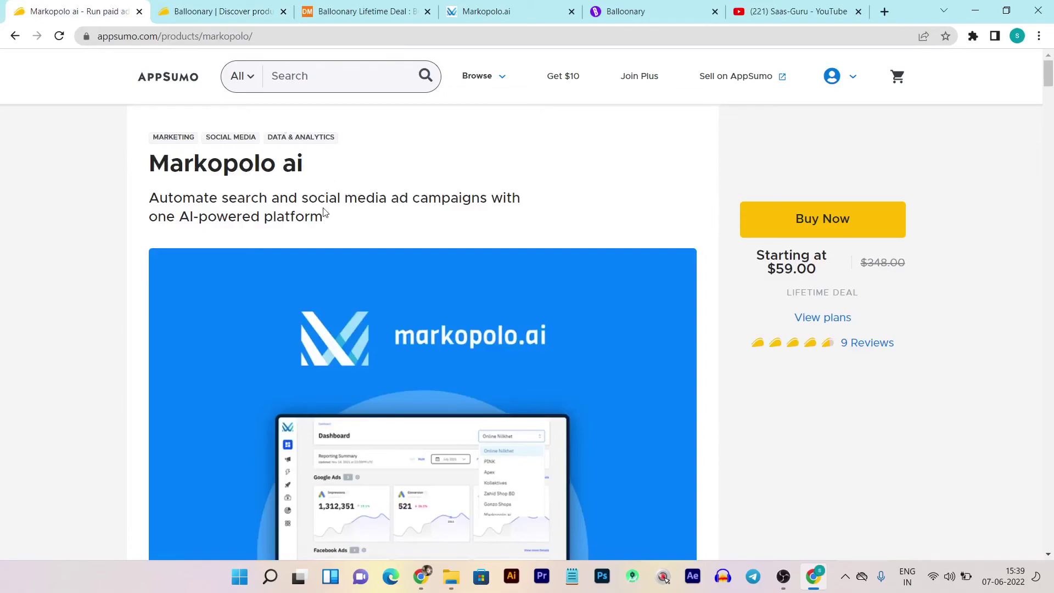
scroll(644, 223, "down", 3)
left_click(253, 12)
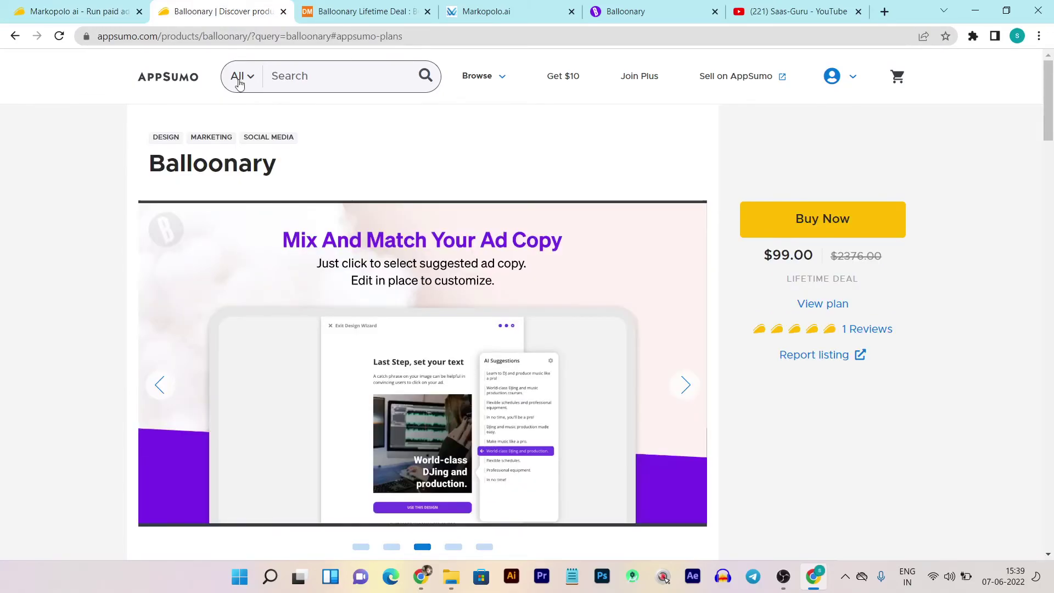
key("ctrl+Tab")
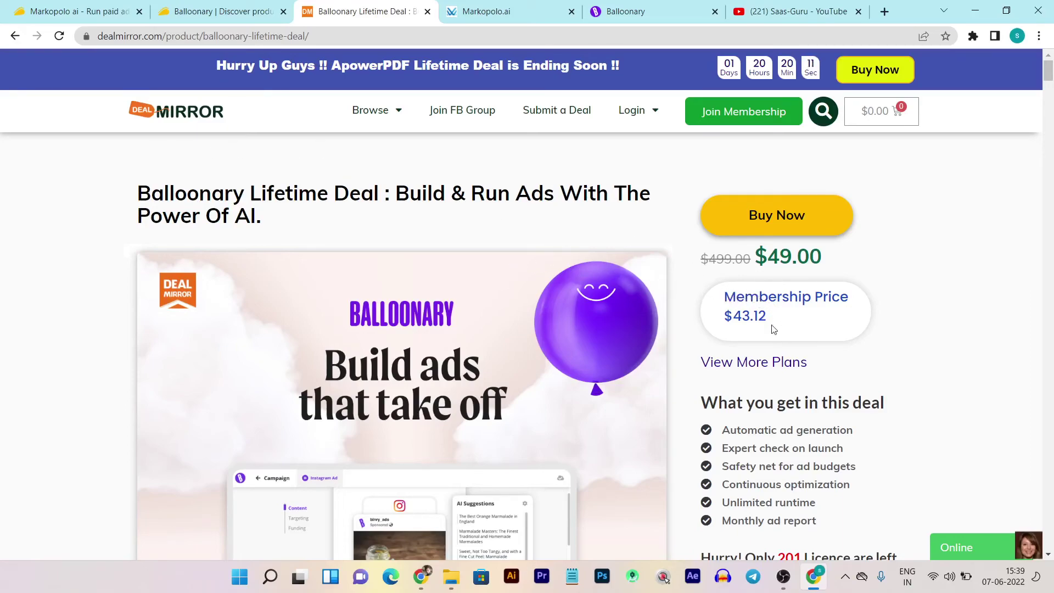
Show DealMirror's full Balloonary plan list and highlight Tier-1's one-off and recurring ad commissions and 1 Project limit.
left_click(763, 362)
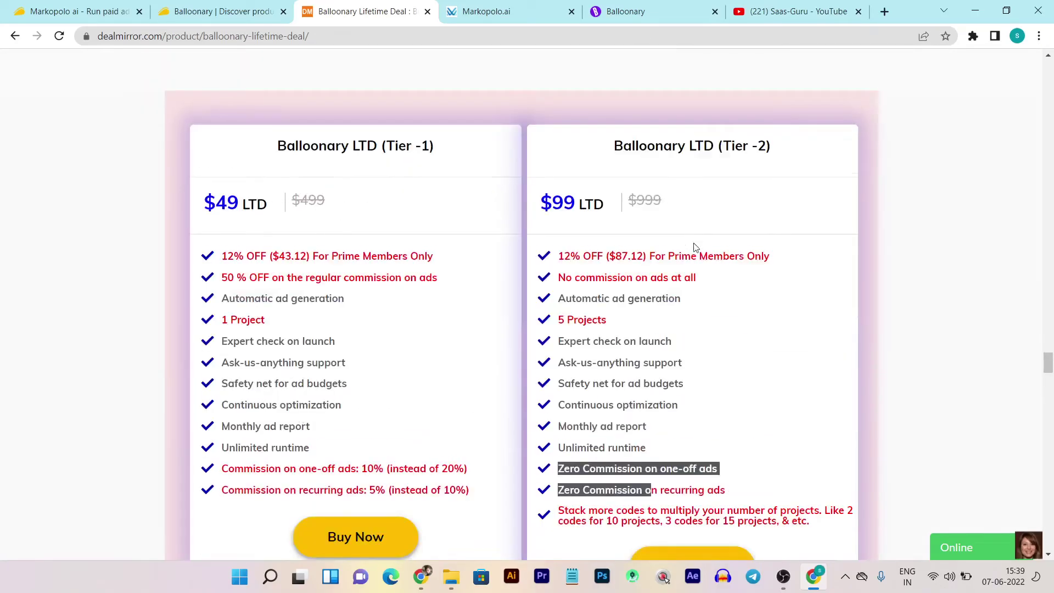
scroll(494, 231, "down", 2)
scroll(300, 218, "up", 1)
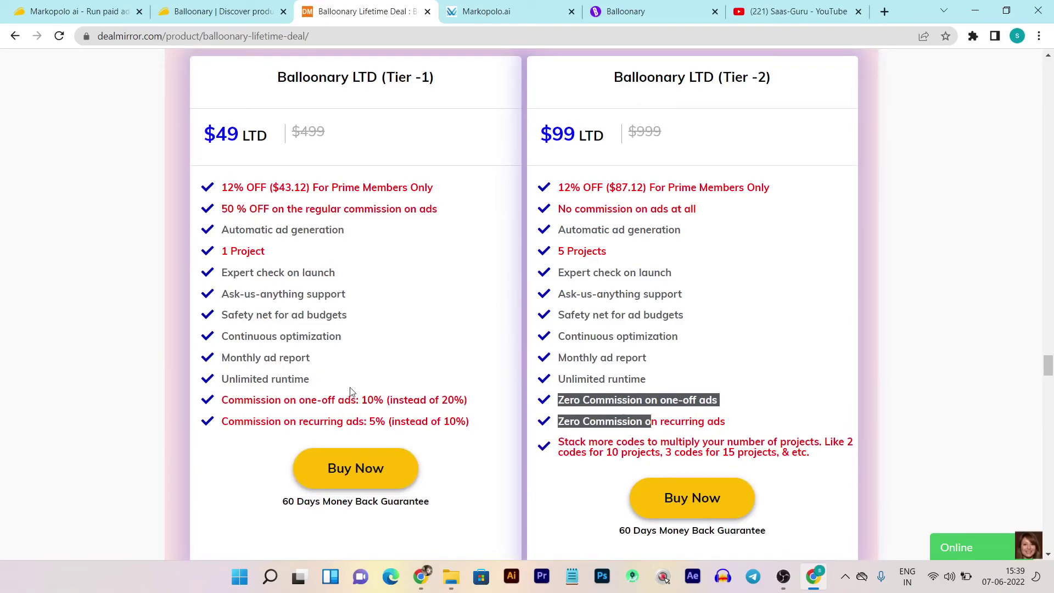
left_click_drag(468, 400, 321, 401)
left_click_drag(469, 421, 296, 421)
left_click_drag(306, 259, 224, 257)
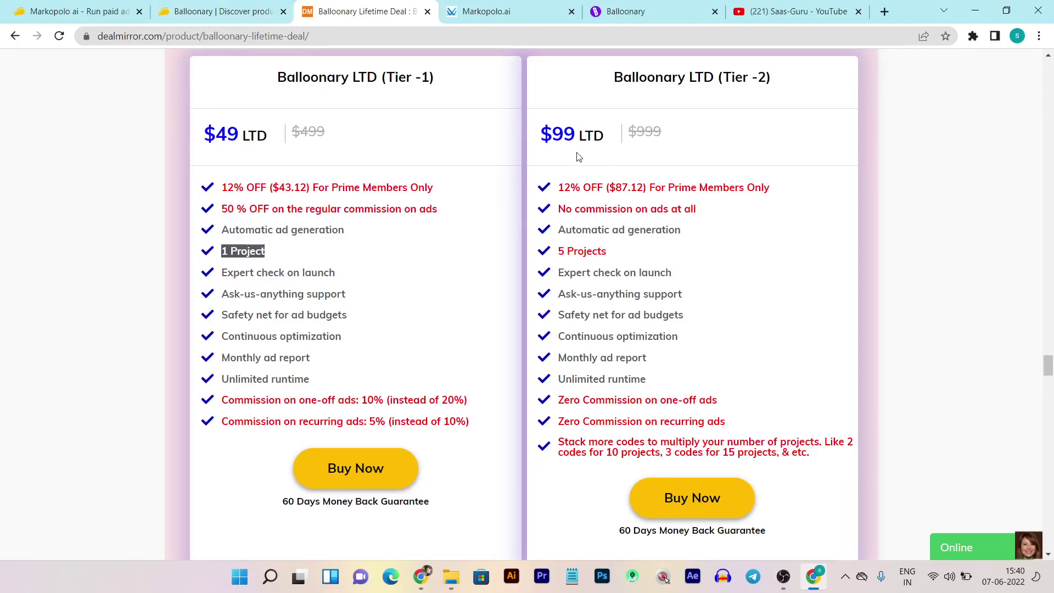
Scroll through the plans and features on Balloonary's AppSumo deal page.
left_click(258, 13)
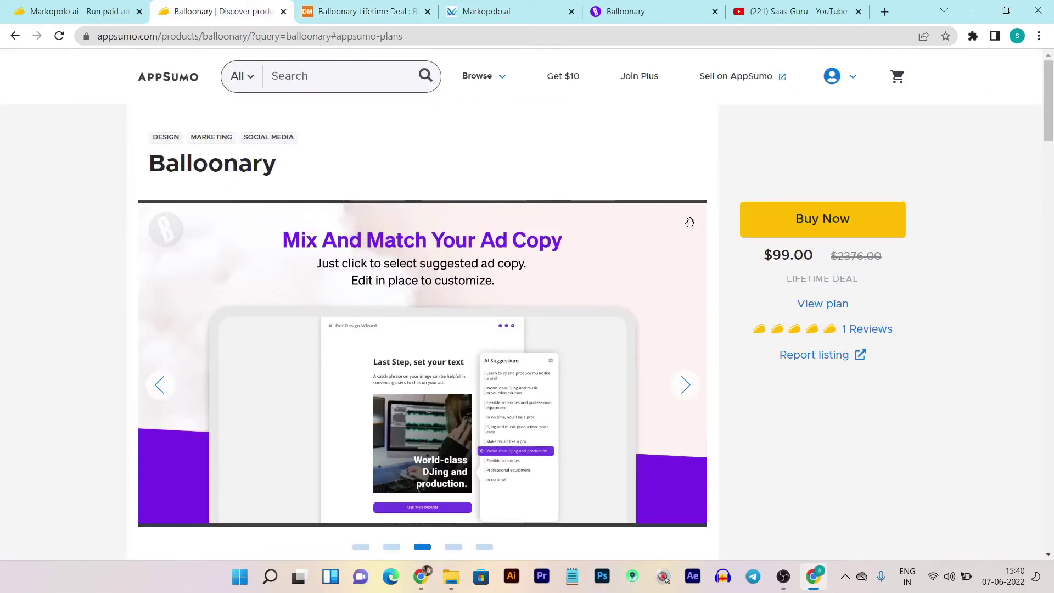
scroll(694, 222, "down", 1)
left_click(828, 237)
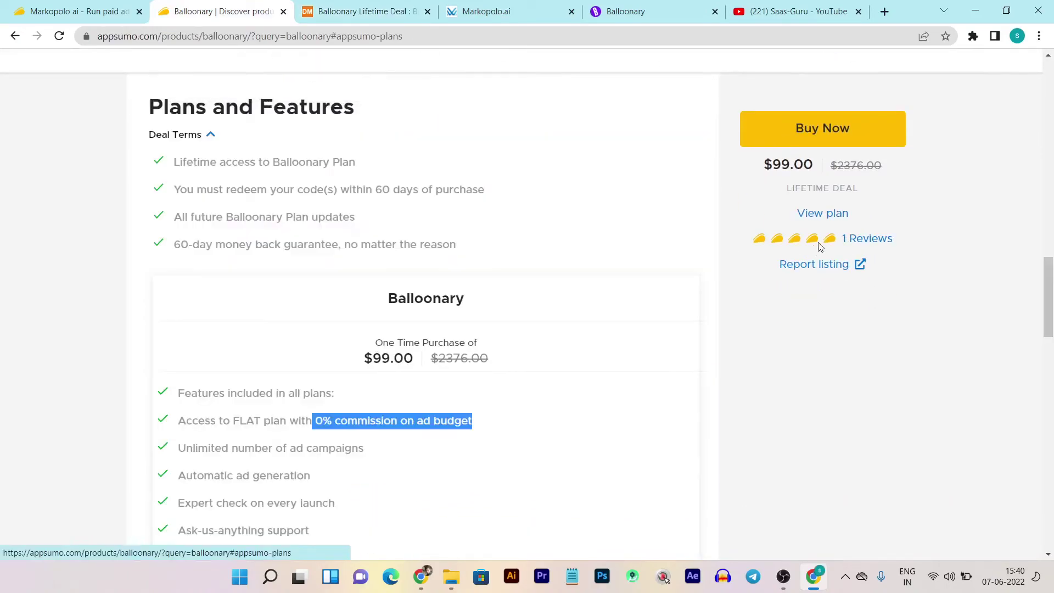
scroll(307, 442, "down", 2)
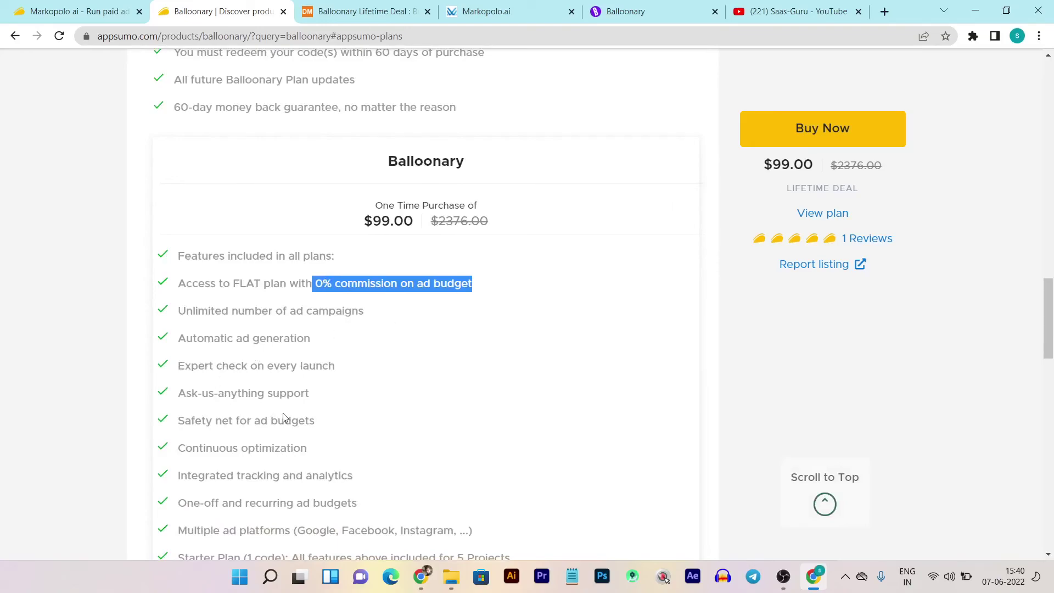
scroll(305, 409, "down", 5)
scroll(409, 412, "up", 10)
scroll(335, 483, "up", 4)
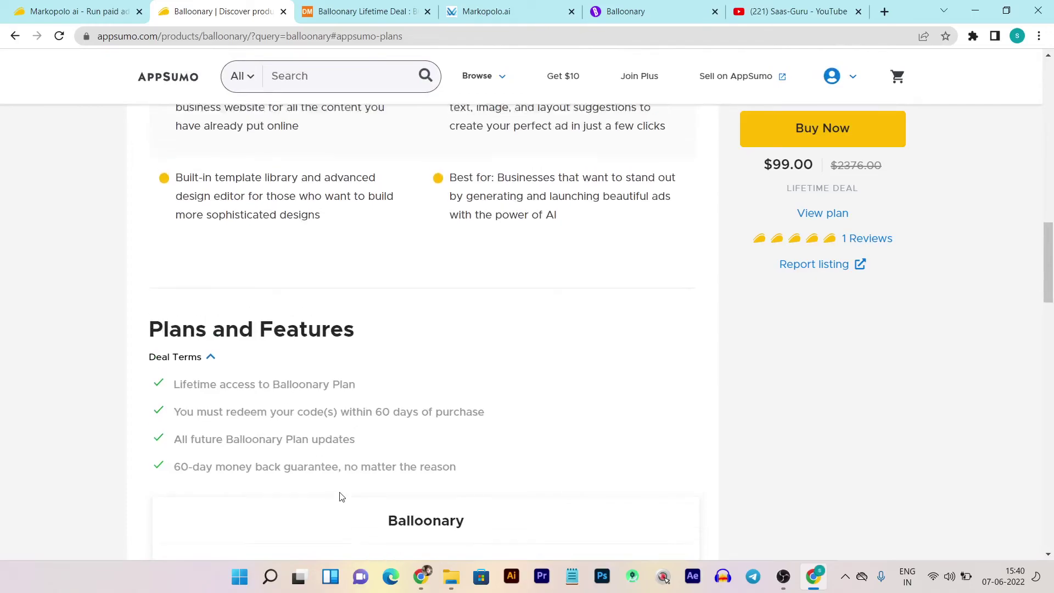
Review Markopolo's AppSumo License Tiers 1–3, priced $59, $119 and $179.
left_click(55, 15)
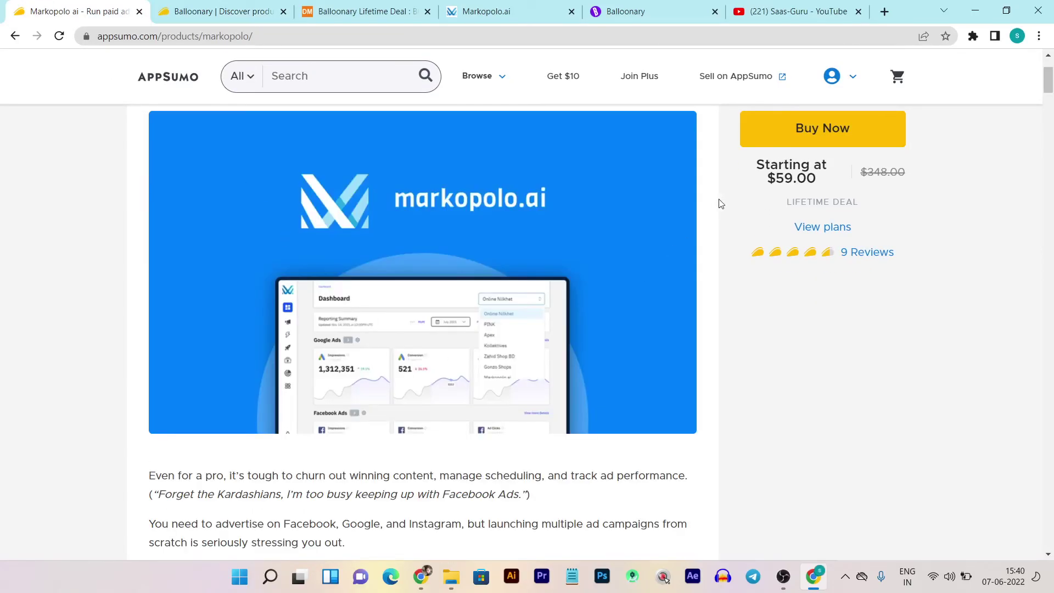
left_click(835, 229)
scroll(324, 369, "down", 10)
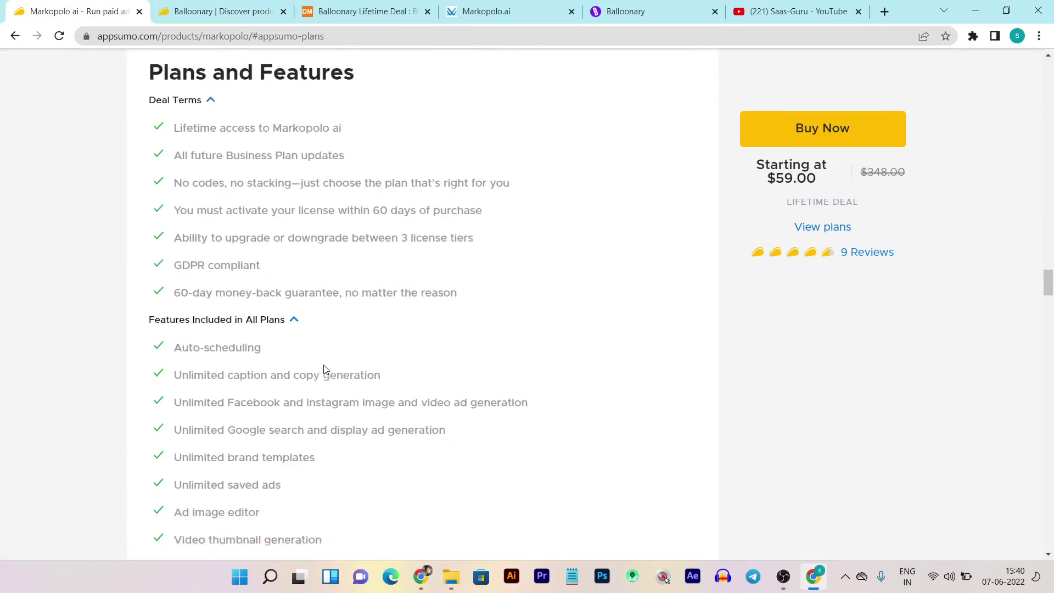
scroll(324, 369, "down", 1)
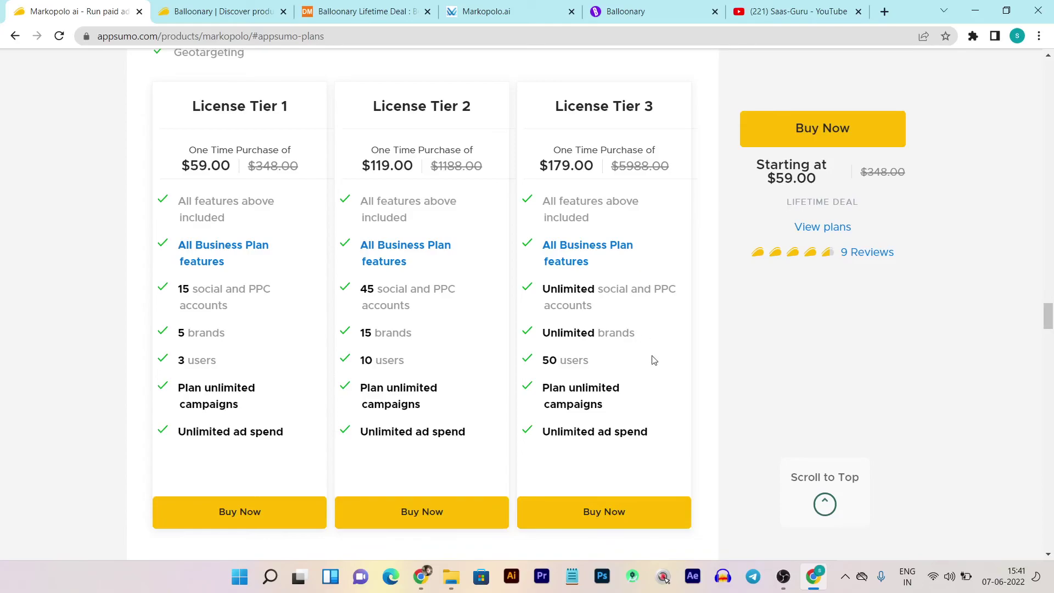
scroll(654, 360, "up", 20)
scroll(322, 442, "up", 15)
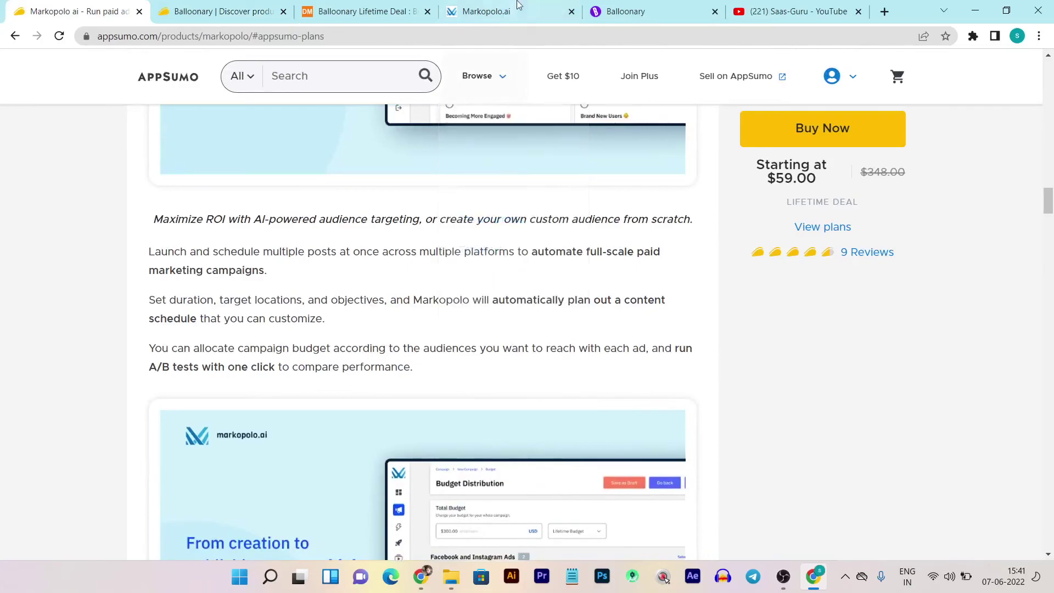
Compare Markopolo.ai's empty Nucleus suggestions with Balloonary's Payments page.
left_click(518, 6)
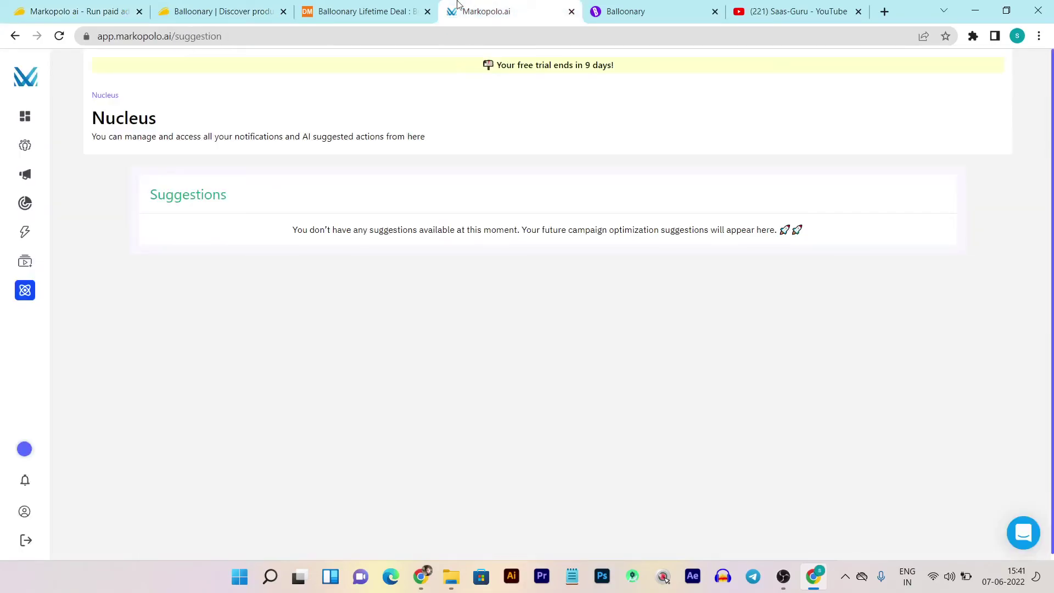
left_click(621, 7)
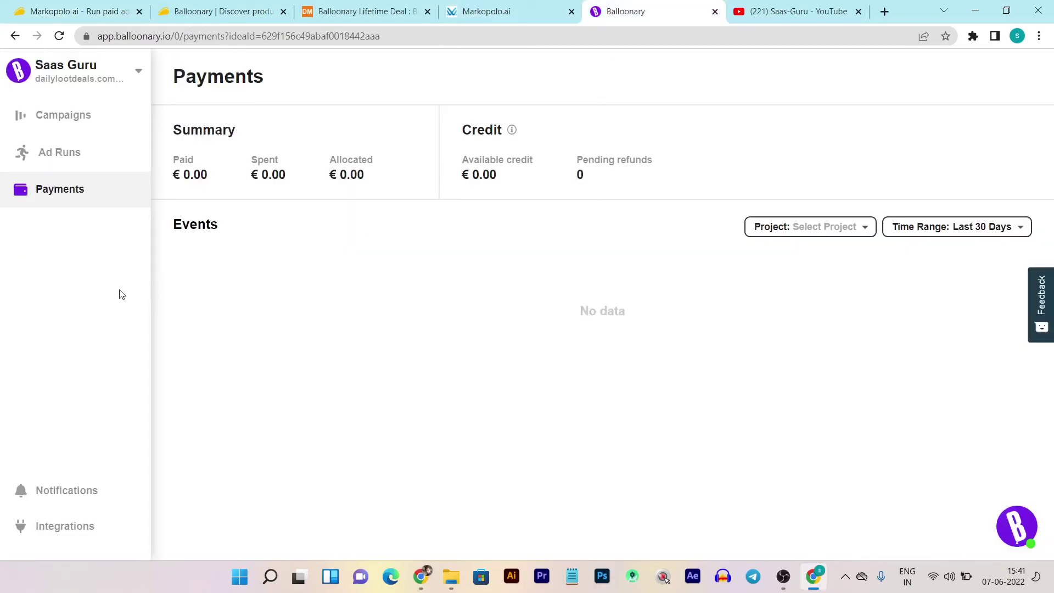
left_click(459, 6)
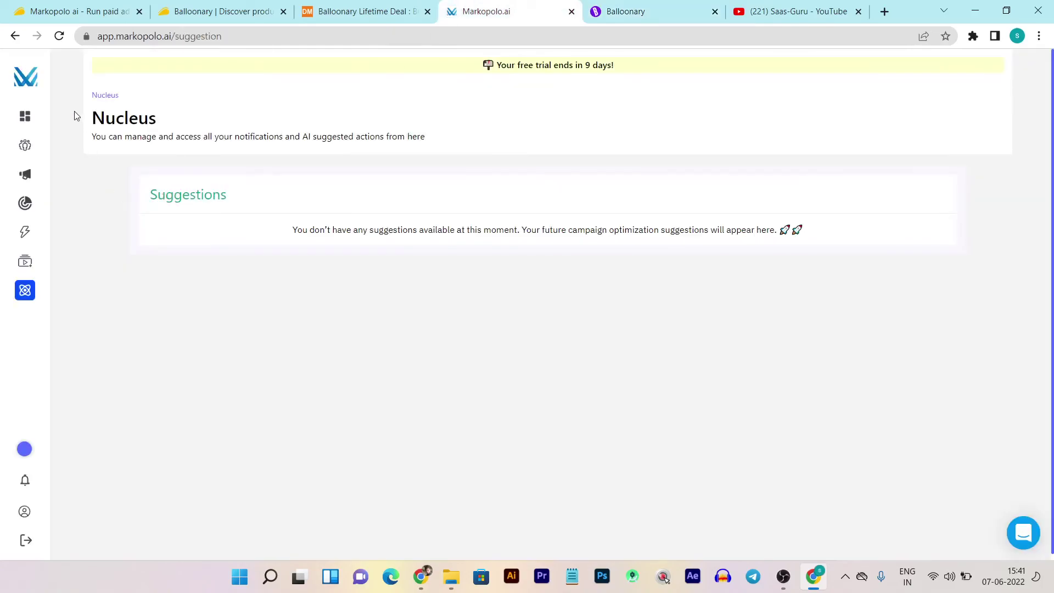
Recheck Markopolo's AppSumo license tiers, then move to Balloonary Payments and DealMirror's Balloonary deal.
mouse_move(46, 192)
left_click(60, 7)
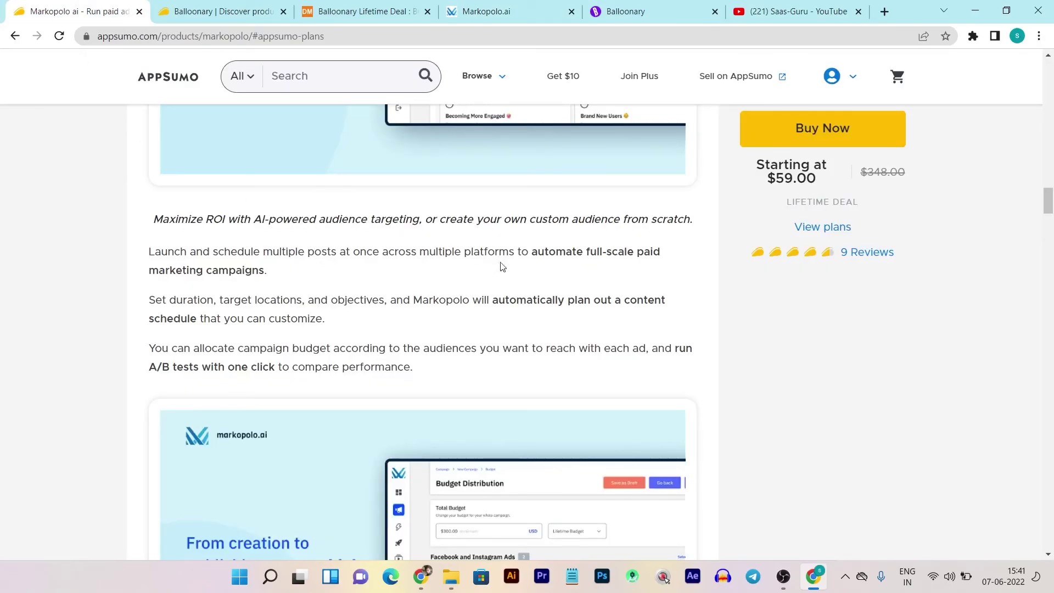
left_click(834, 230)
scroll(318, 346, "down", 10)
scroll(312, 349, "down", 1)
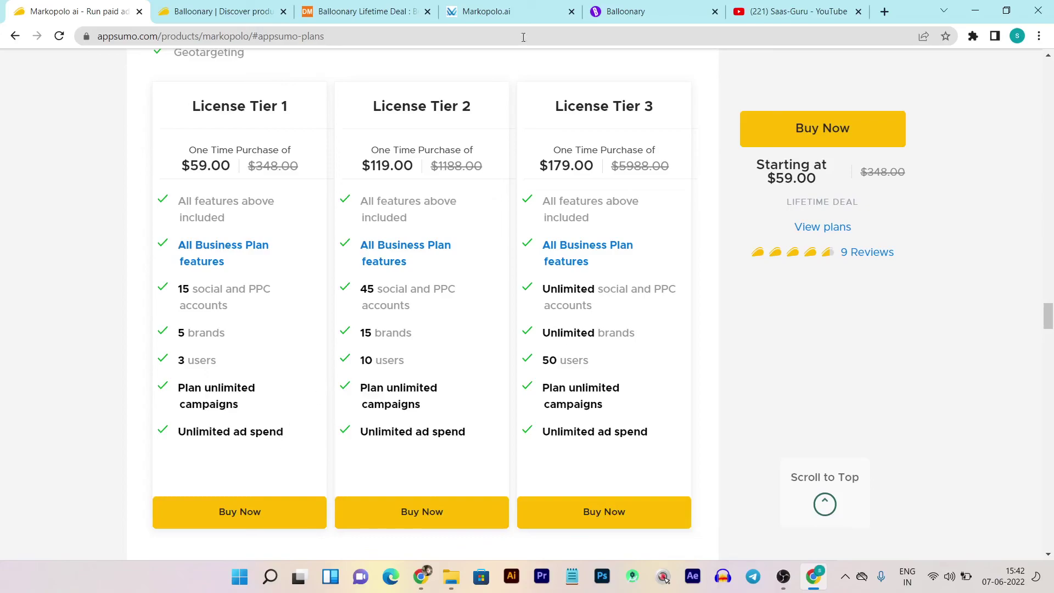
left_click(621, 8)
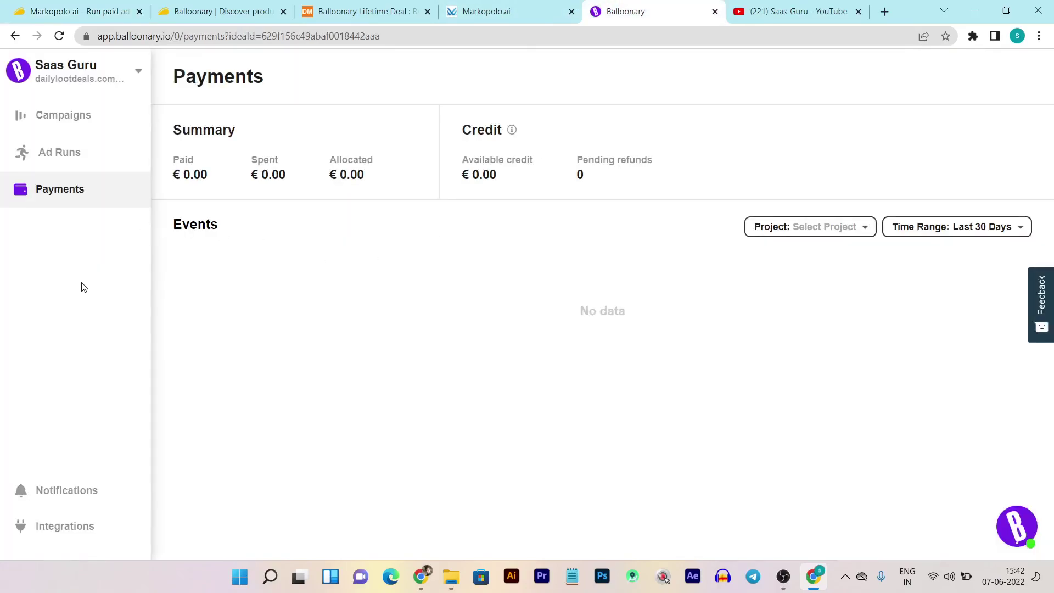
left_click(365, 9)
Highlight Tier-1's one-off ads commission rate on DealMirror's Balloonary tier cards.
scroll(472, 350, "down", 2)
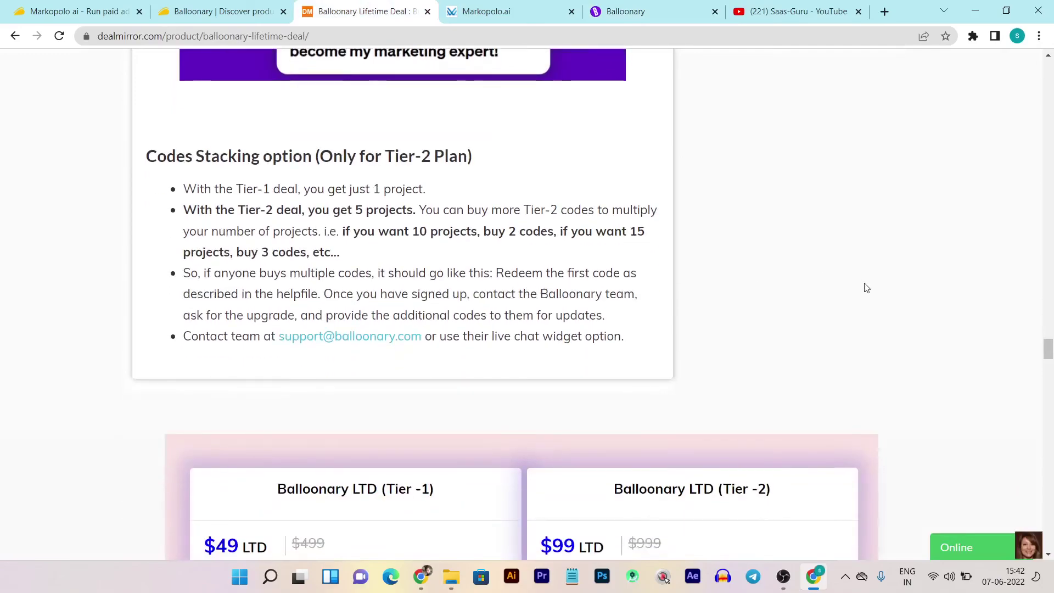
left_click_drag(1049, 347, 1049, 382)
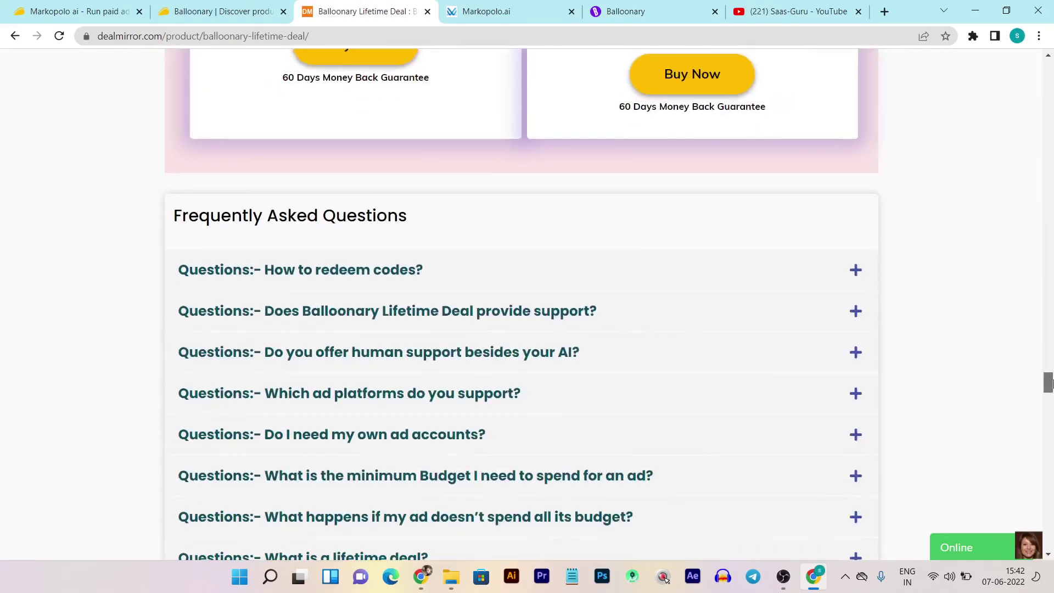
scroll(325, 207, "up", 8)
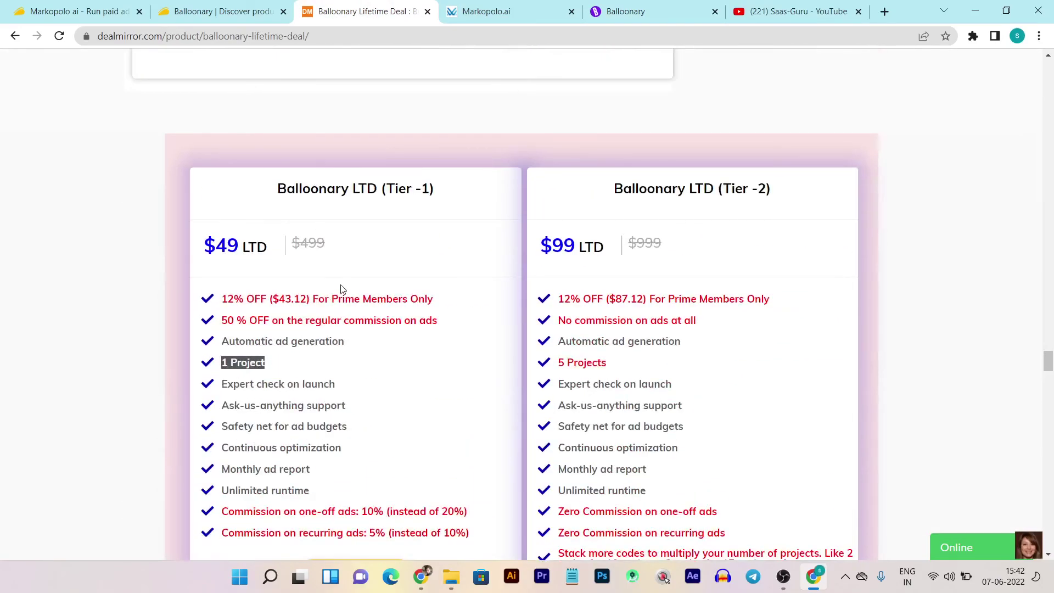
scroll(340, 289, "down", 2)
left_click_drag(351, 375, 472, 384)
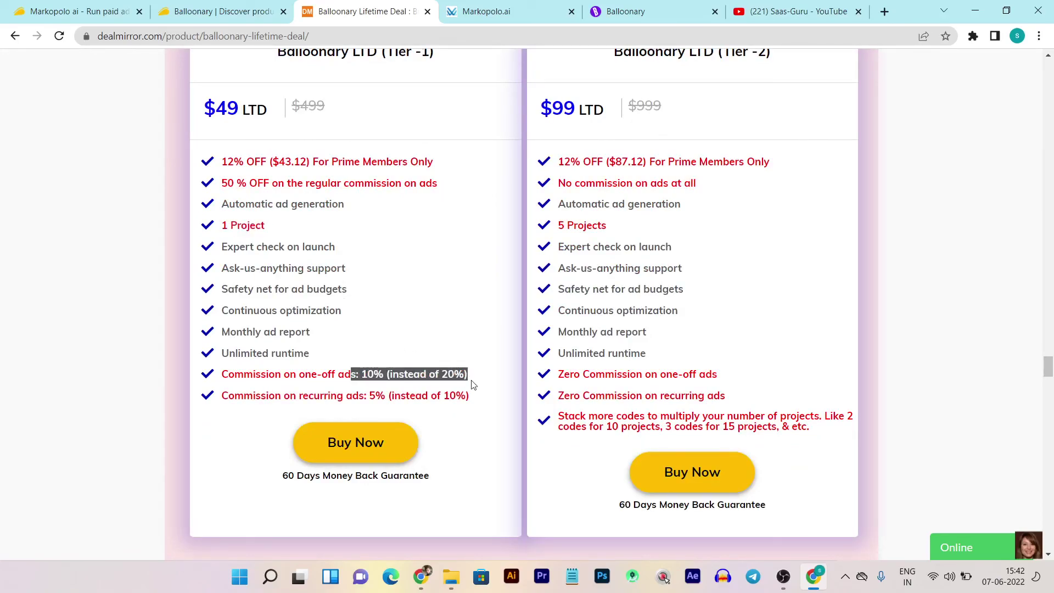
left_click(436, 327)
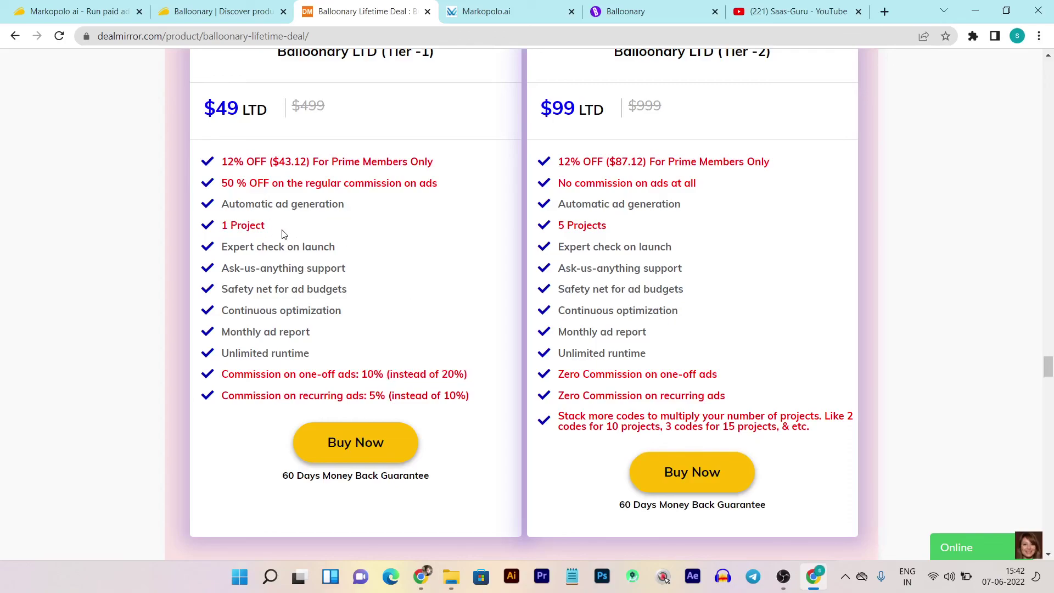
Highlight Tier-1's 1 Project limit and the Tier-2 card text, then return to Markopolo.ai.
left_click_drag(264, 225, 224, 236)
scroll(418, 89, "up", 2)
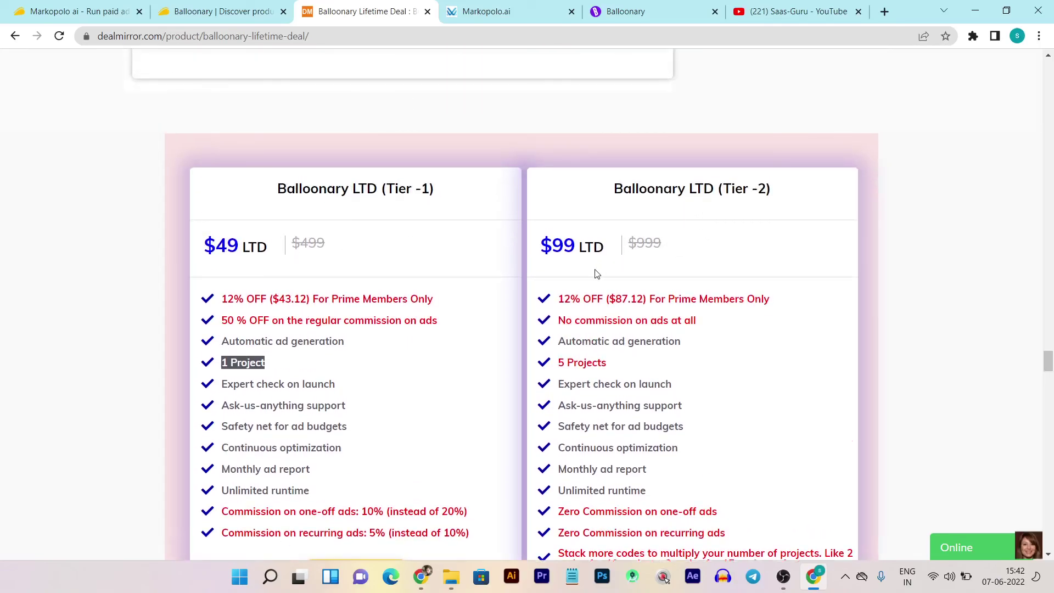
scroll(713, 277, "down", 2)
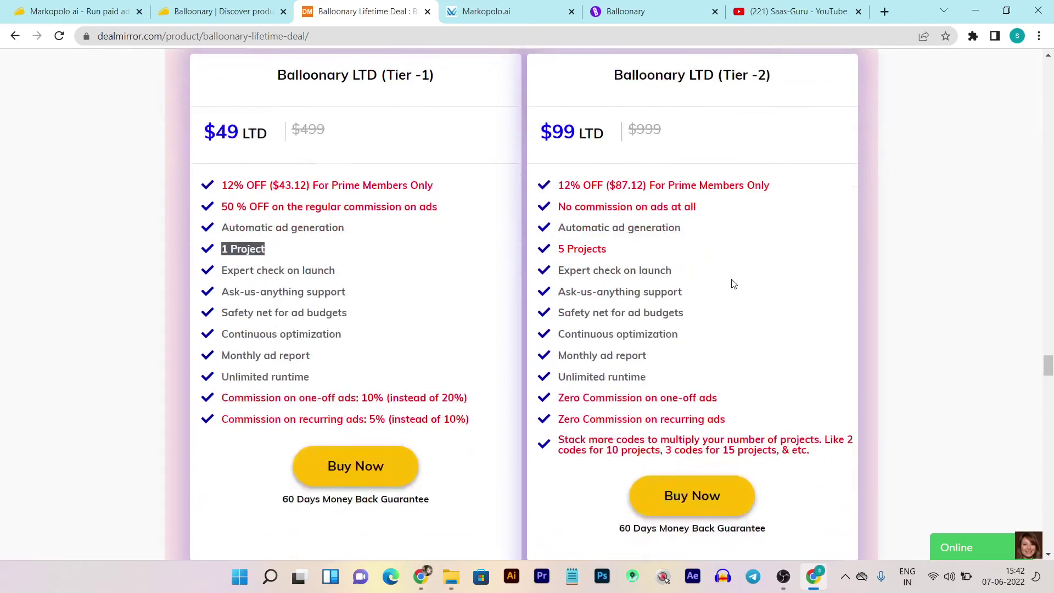
left_click_drag(641, 247, 552, 228)
left_click(789, 284)
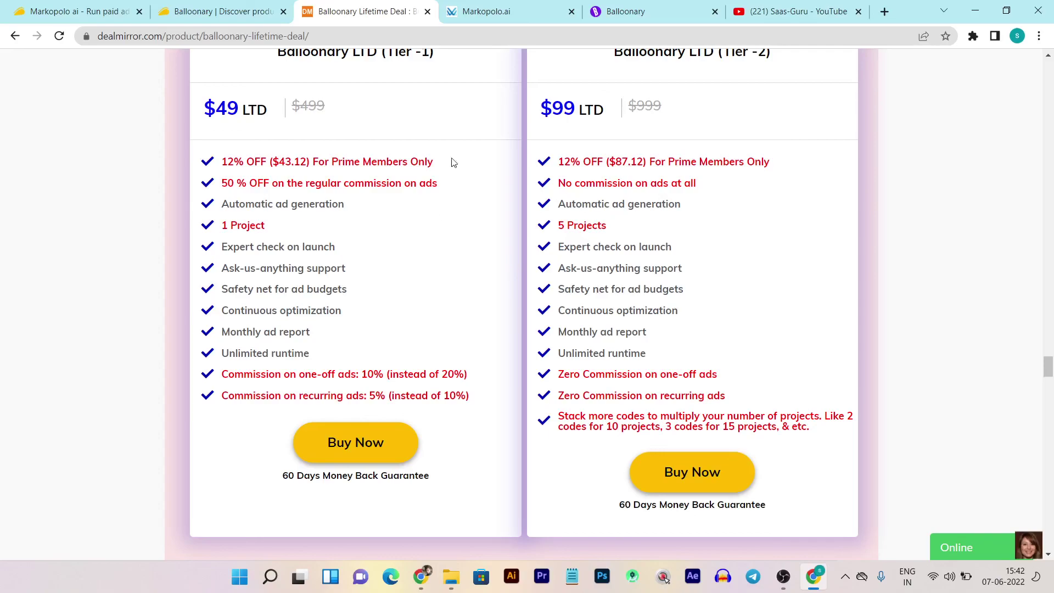
left_click(502, 10)
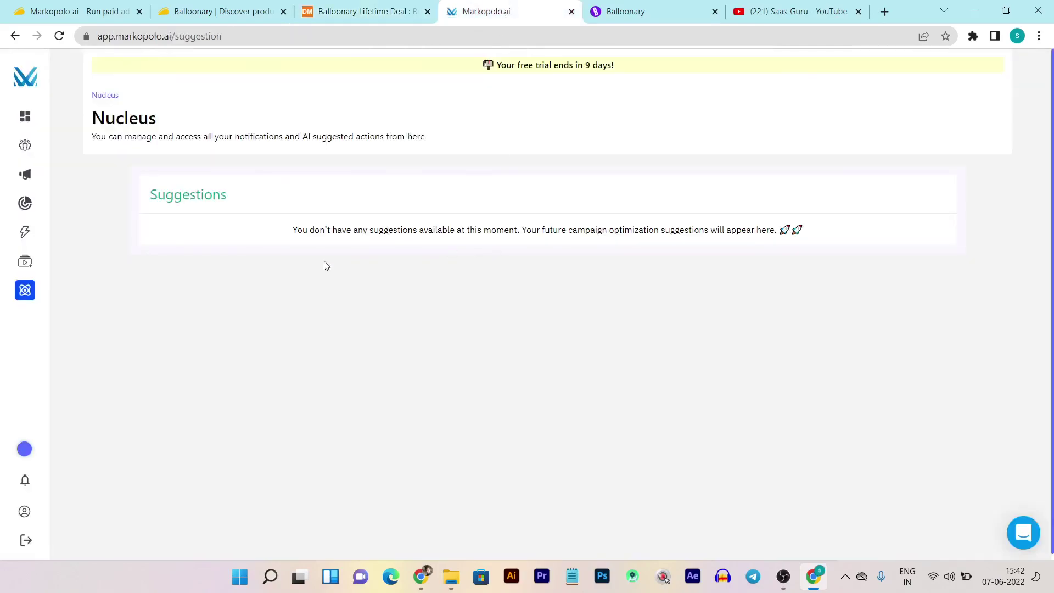
View the Markopolo.ai Dashboard, then scroll up through the $59 Markopolo AppSumo deal's feature descriptions.
left_click(25, 115)
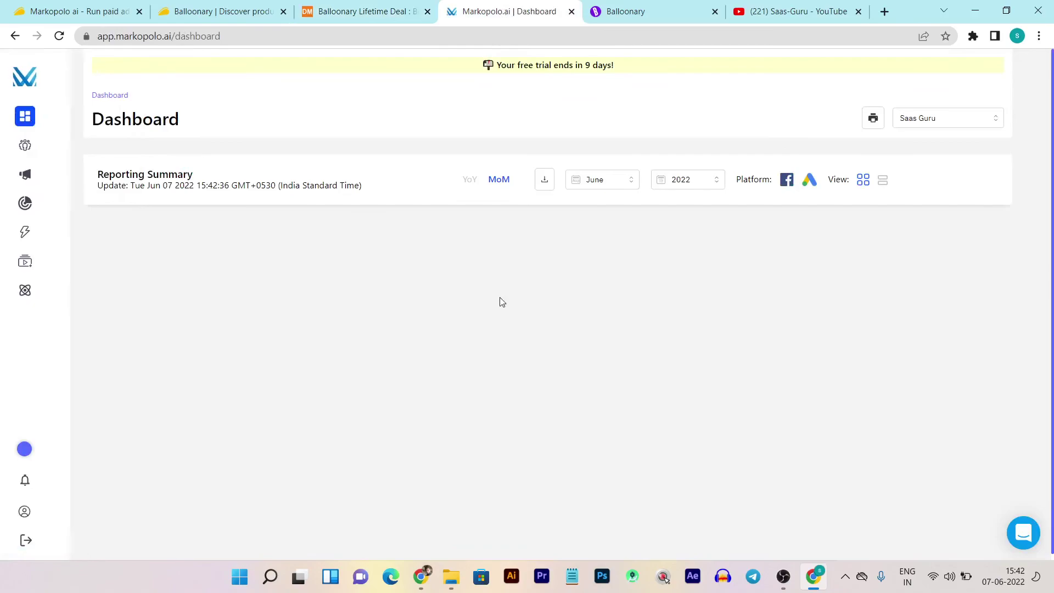
left_click(110, 11)
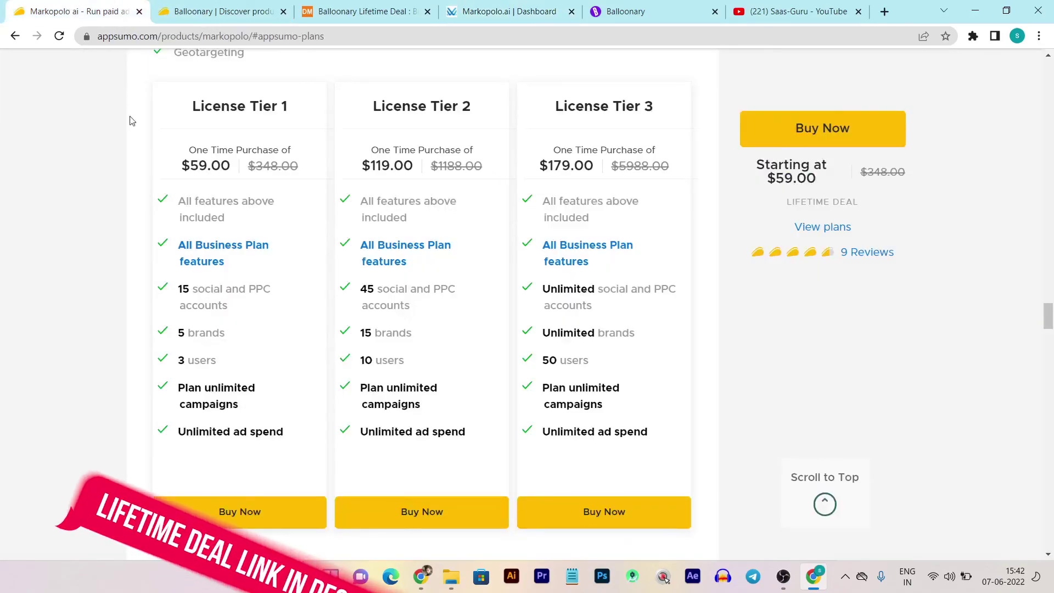
scroll(316, 258, "up", 5)
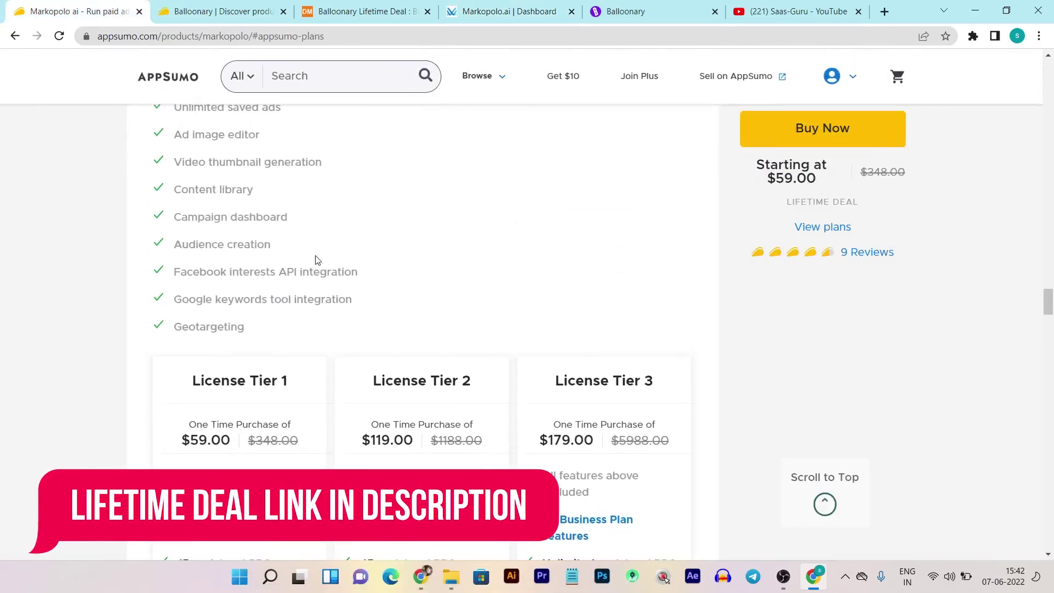
scroll(316, 259, "up", 4)
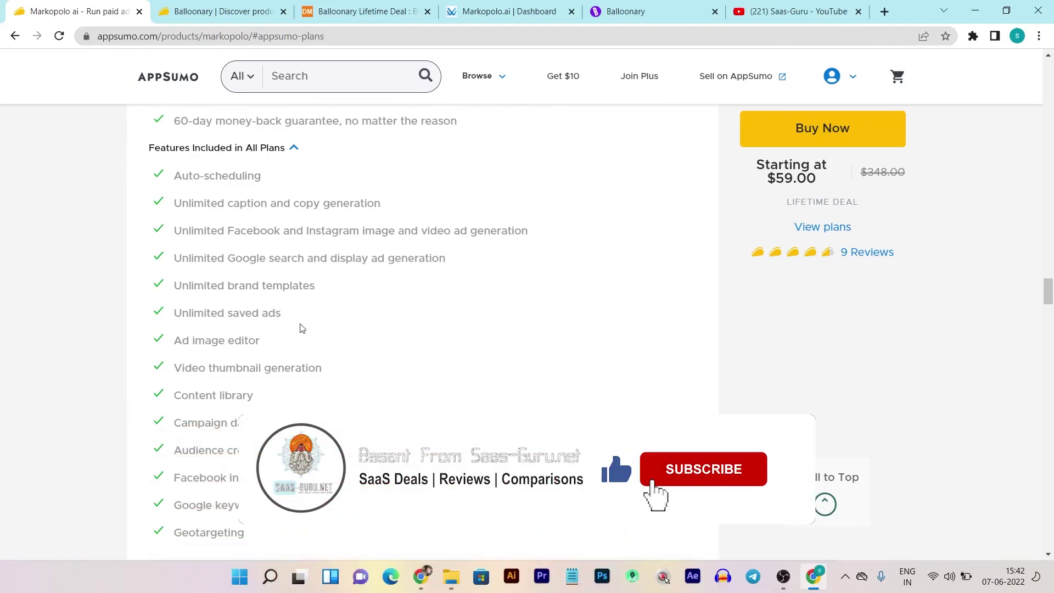
scroll(378, 341, "up", 16)
scroll(378, 341, "up", 10)
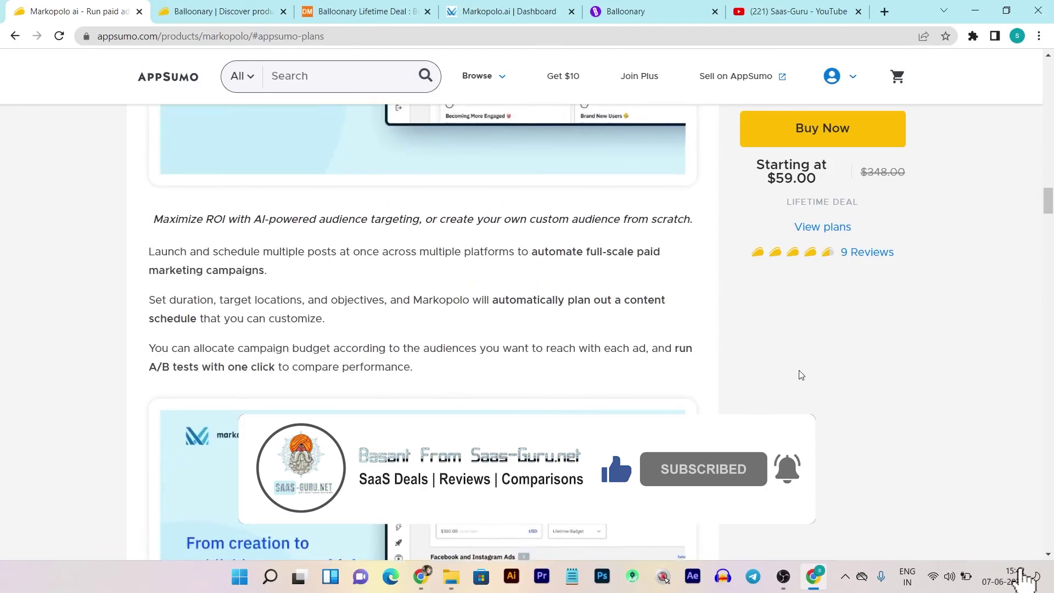